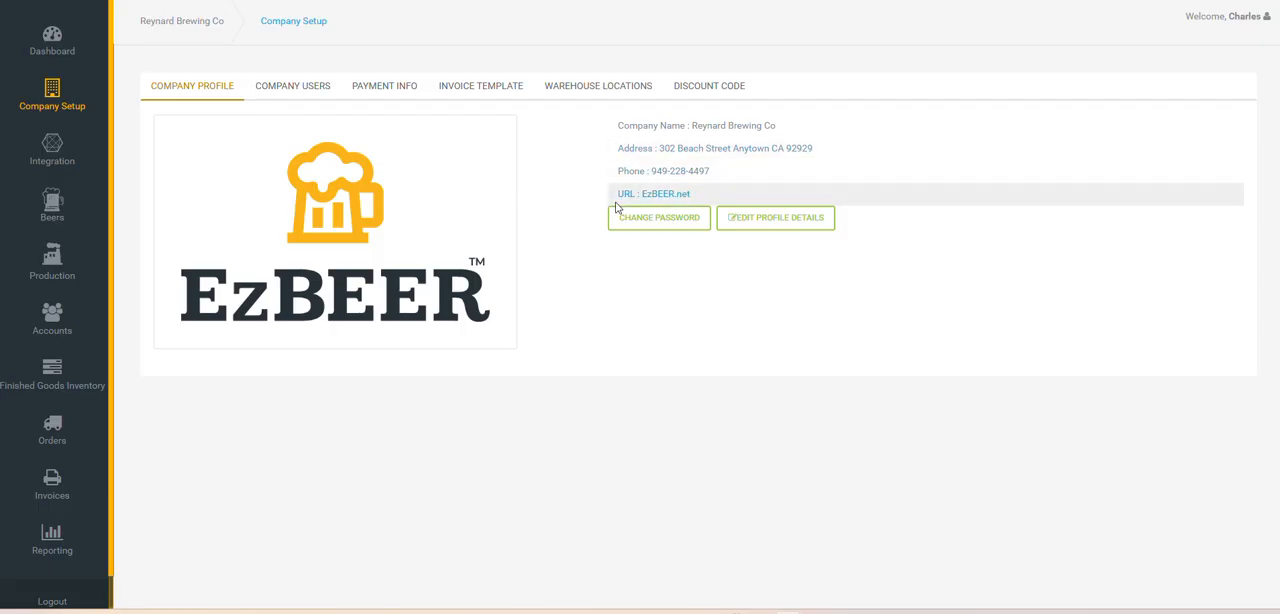
Review the company users, invoice template, warehouse locations and integration settings
click(316, 87)
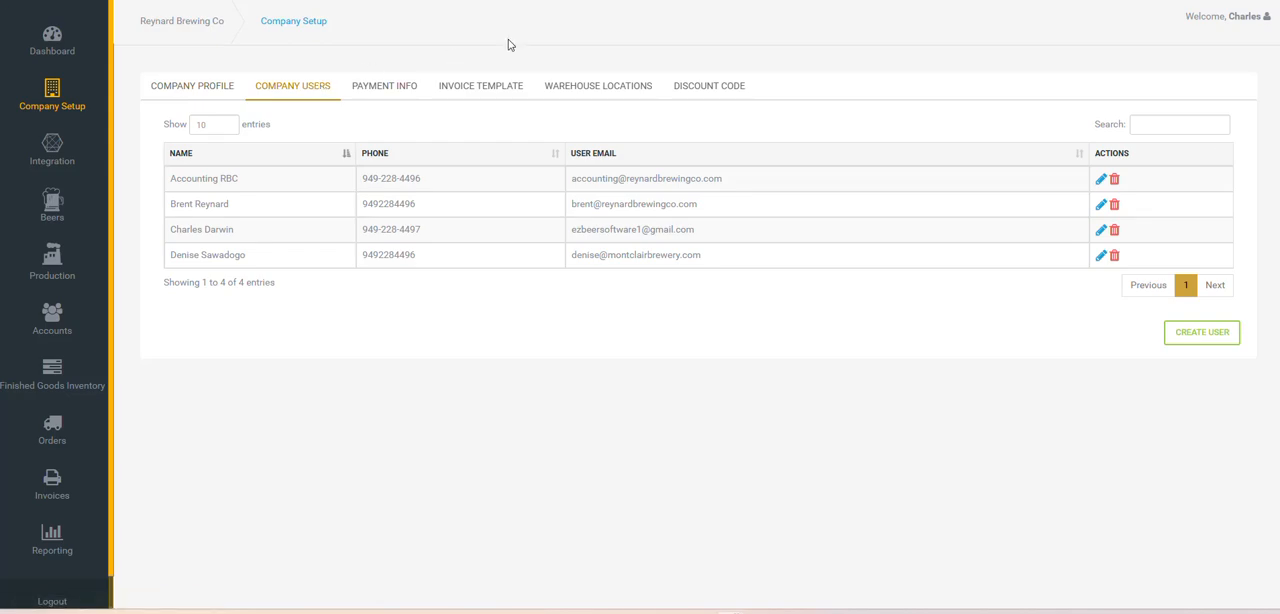
click(478, 93)
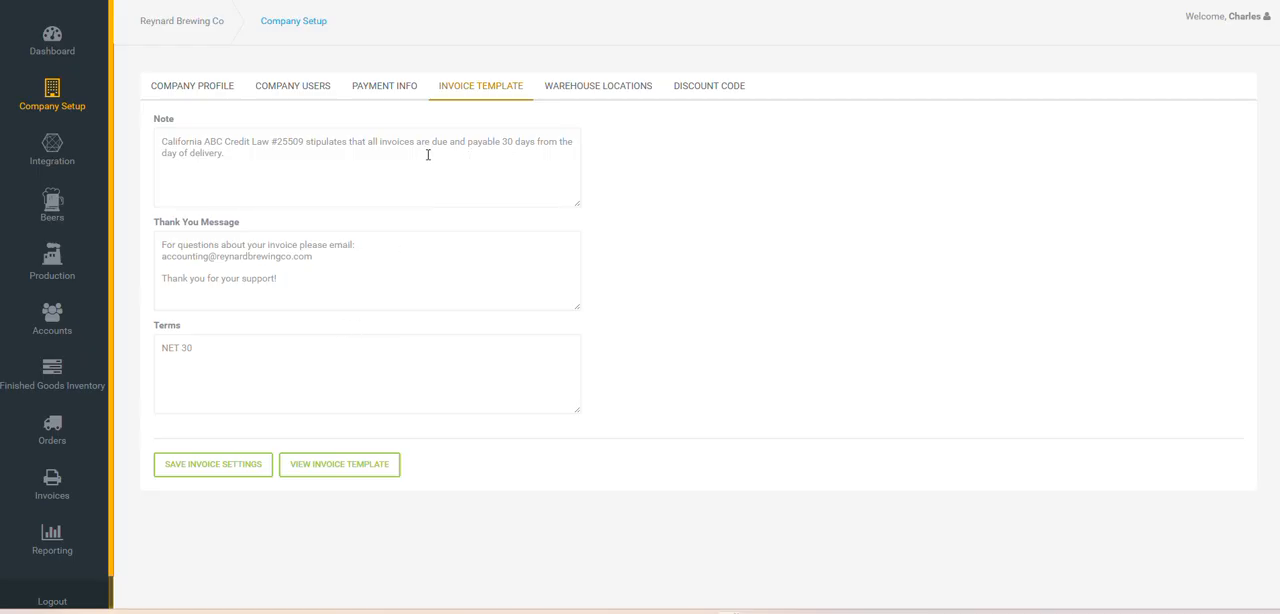
click(575, 86)
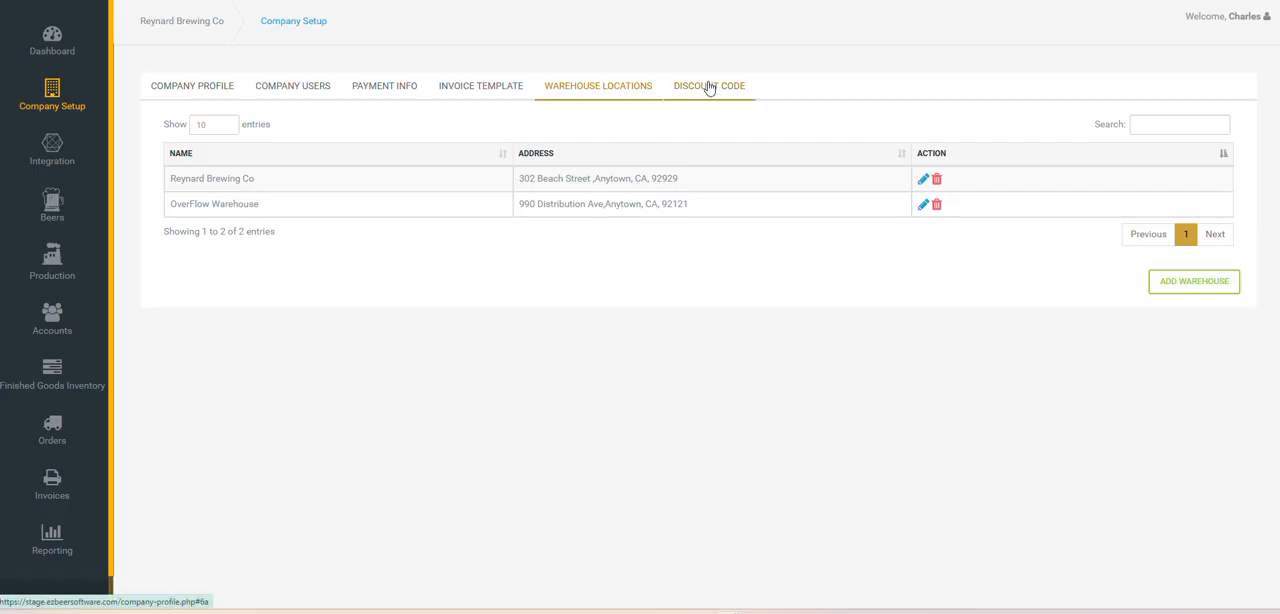
click(55, 152)
Open the list of beer styles and try to add a beer style with a blank name
click(52, 205)
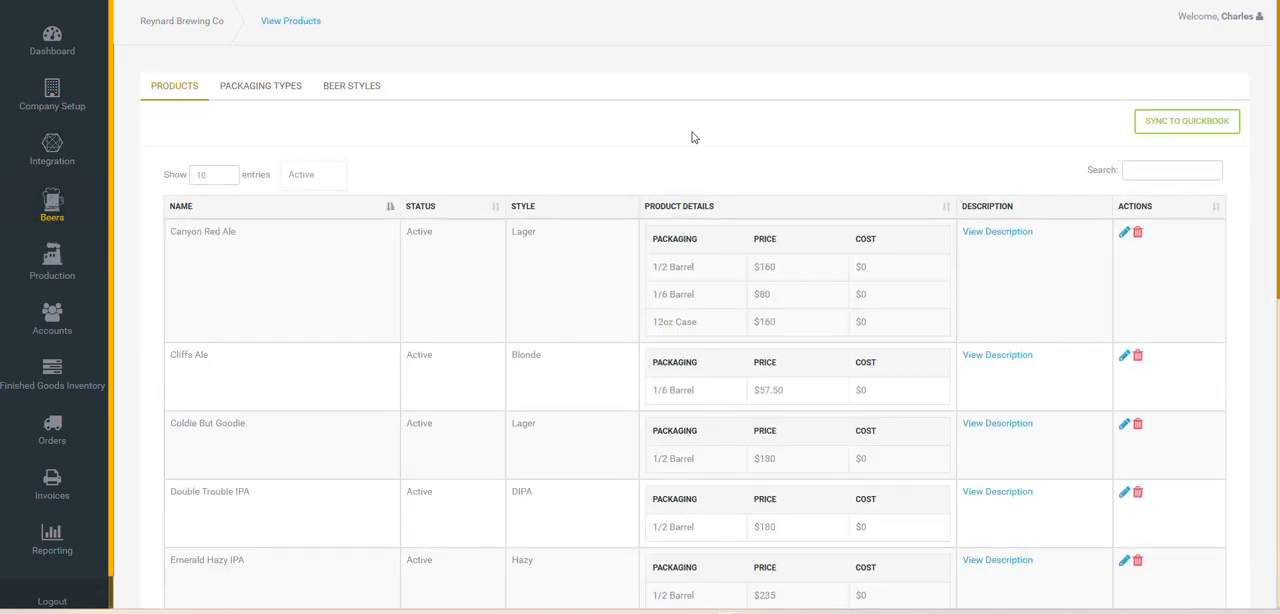
click(372, 93)
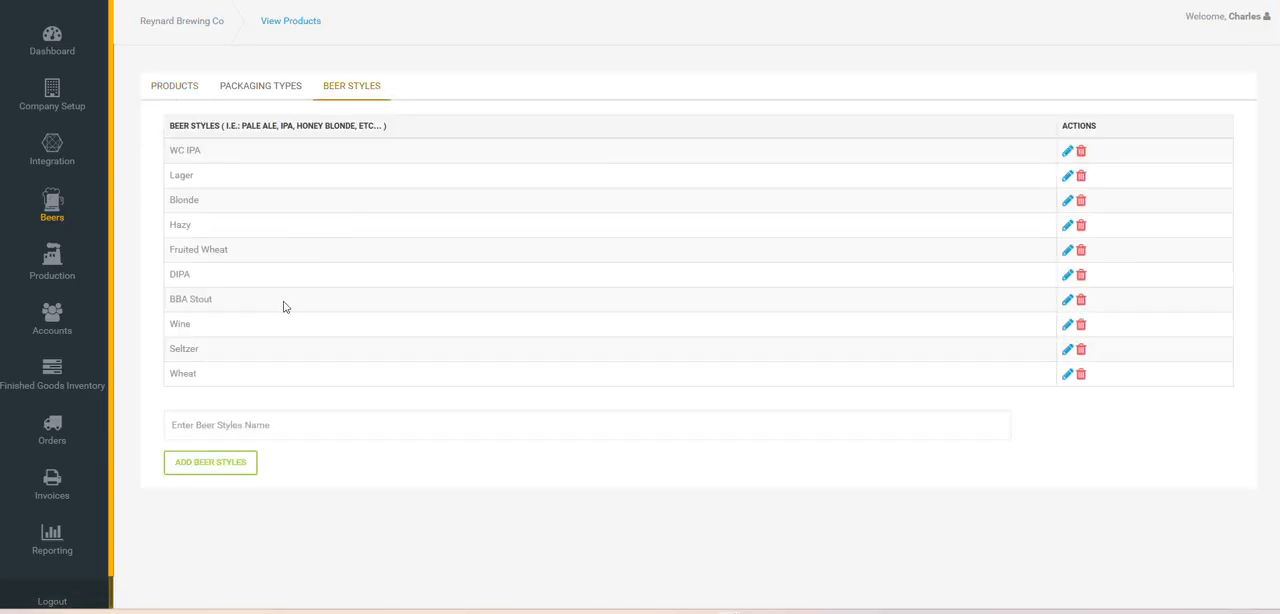
click(284, 423)
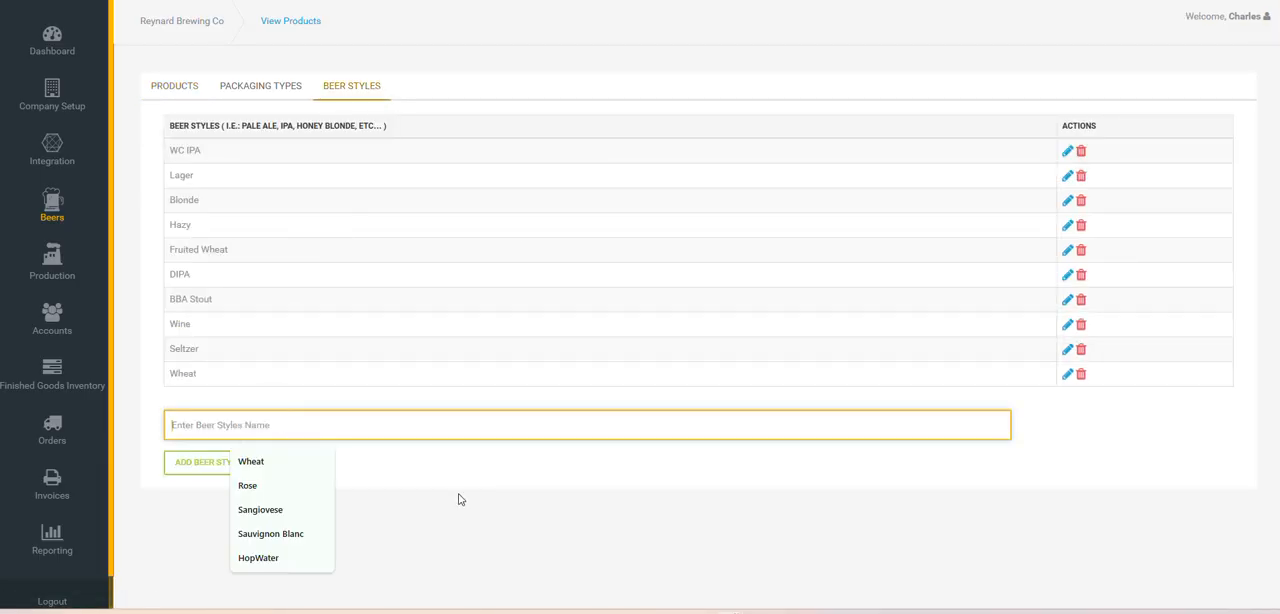
click(214, 470)
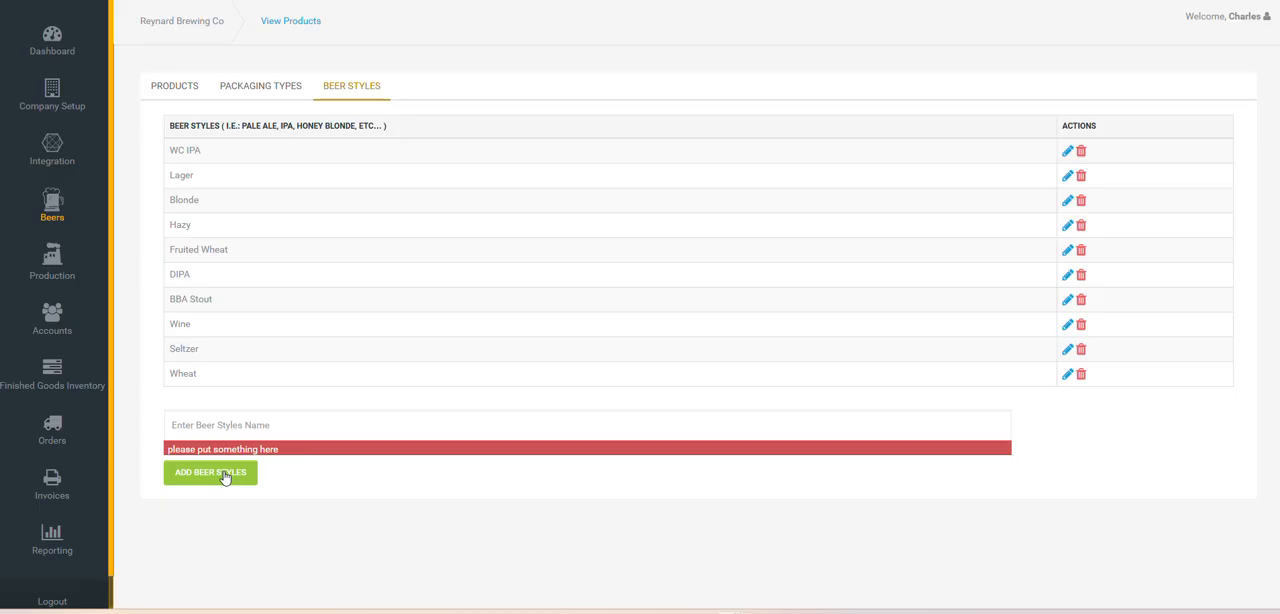
View the beer packaging types and the package names available for a new package
click(272, 96)
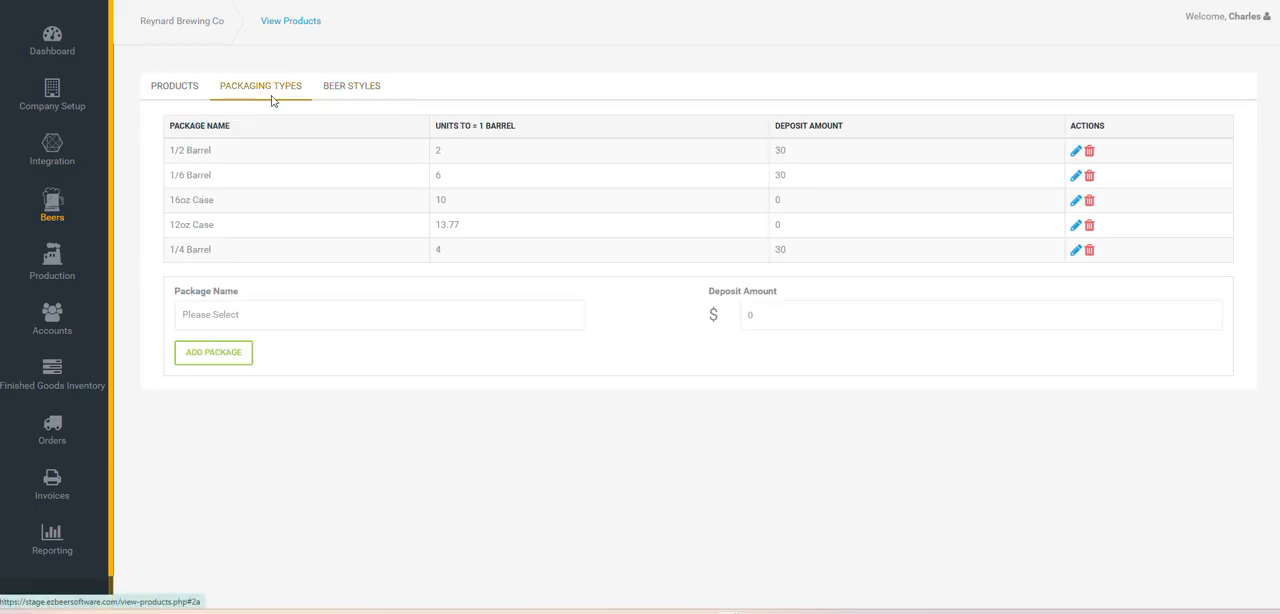
click(256, 314)
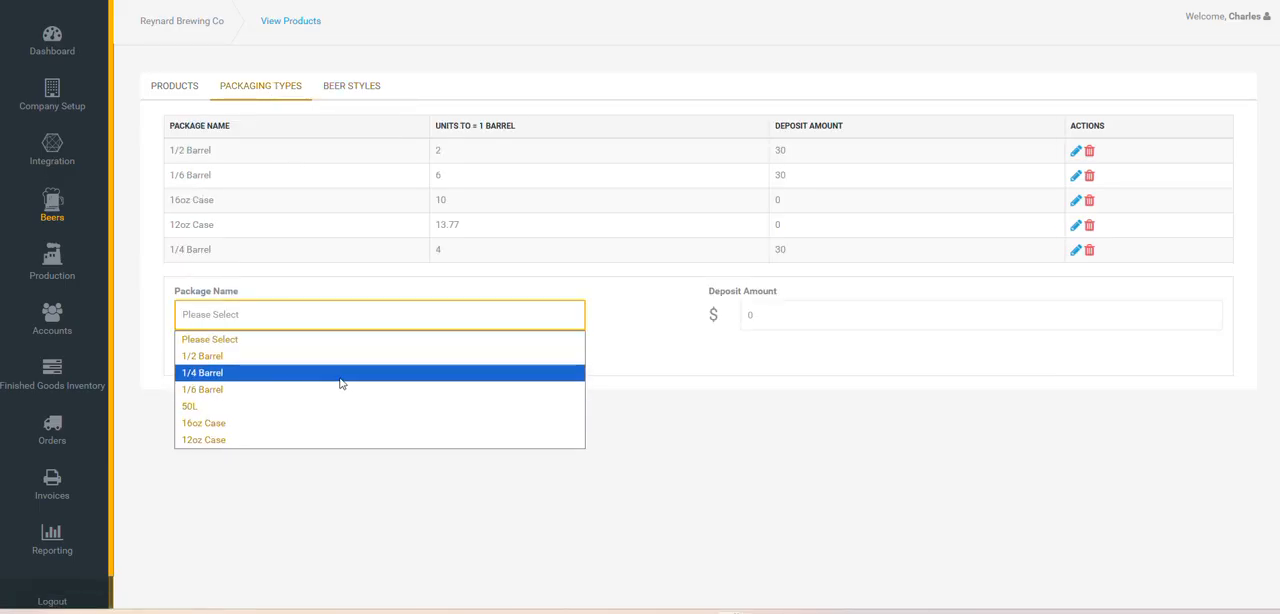
click(613, 355)
Start a new product from the beer products list and choose WC IPA as its style
click(175, 84)
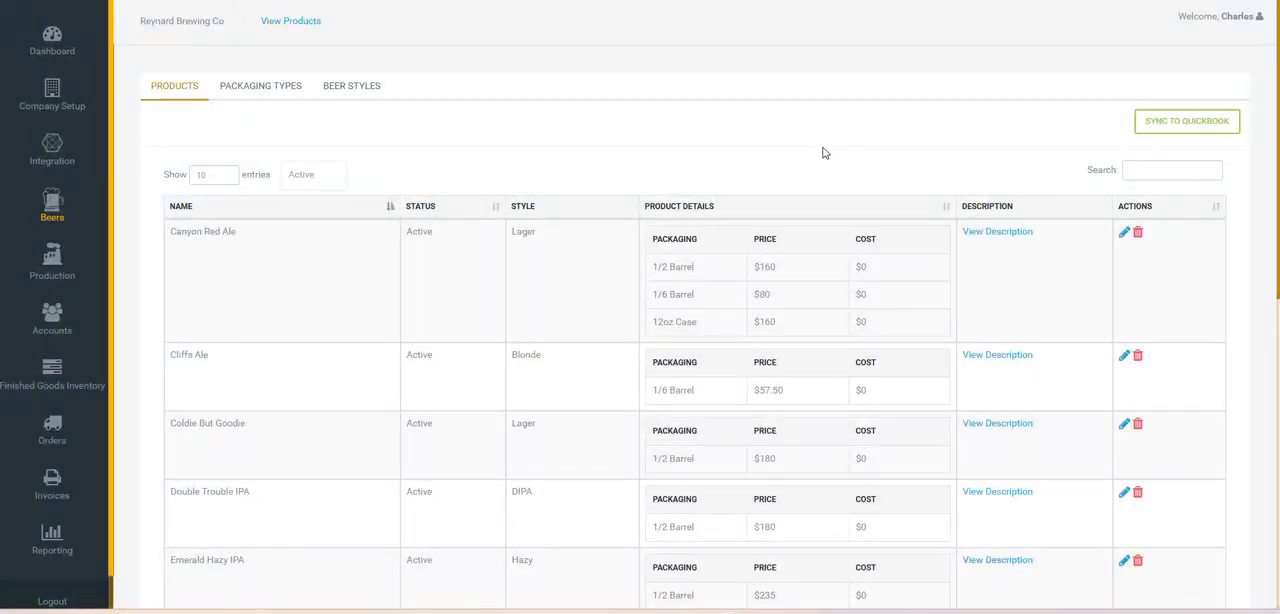
scroll(827, 151, down, 3)
scroll(829, 149, down, 4)
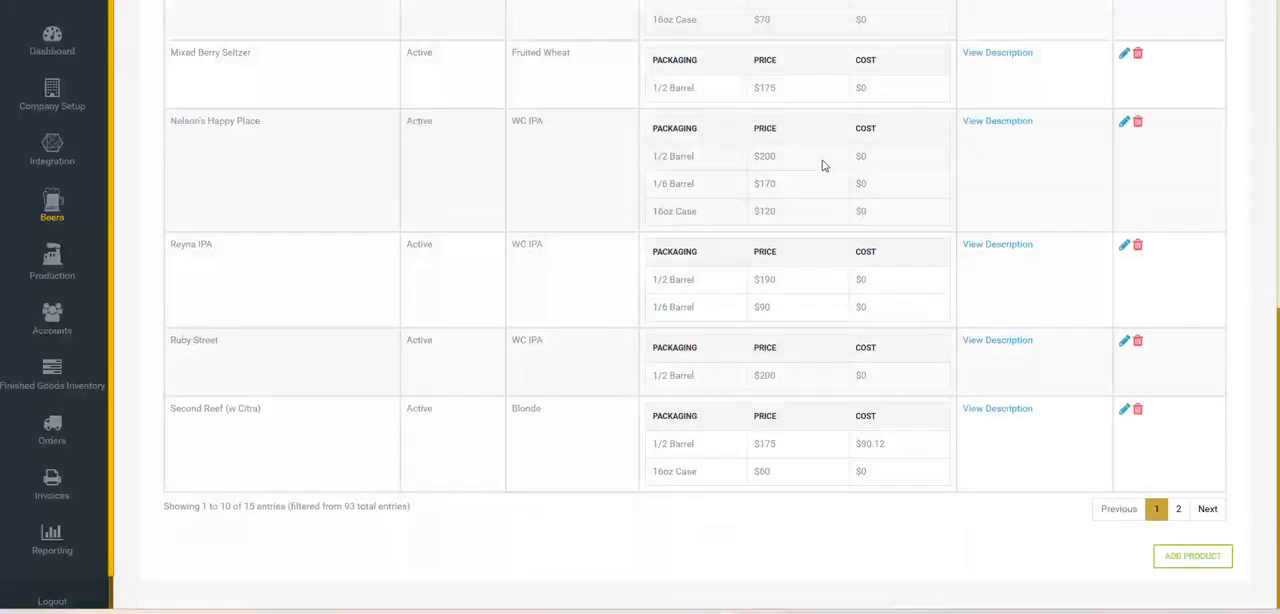
click(1192, 558)
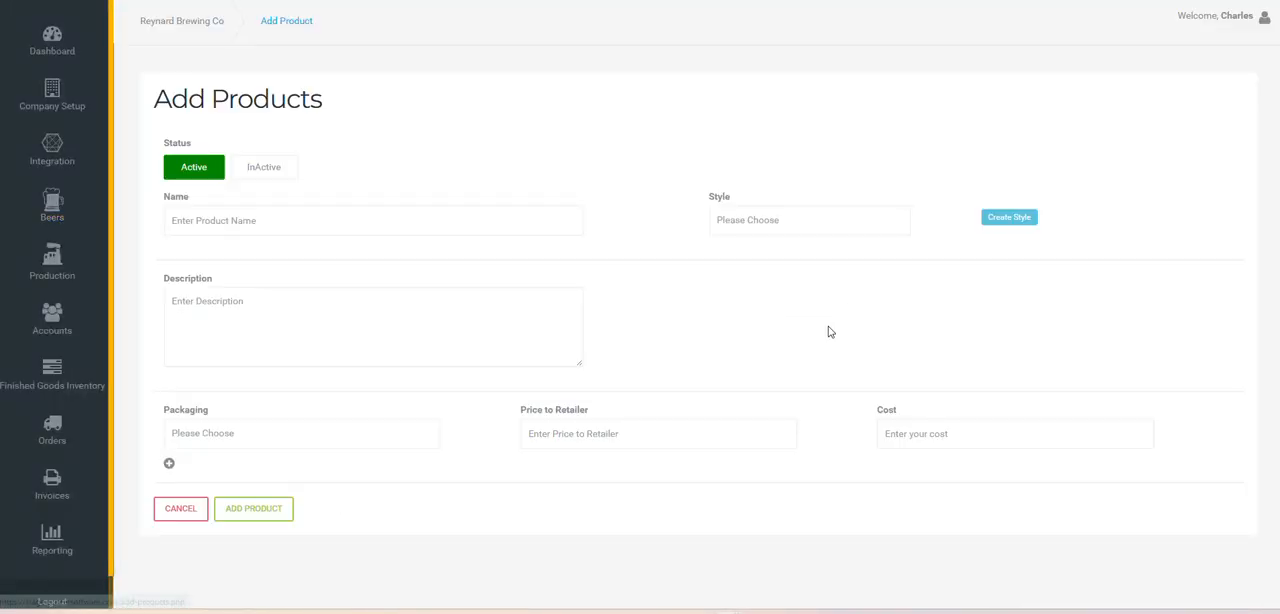
click(415, 218)
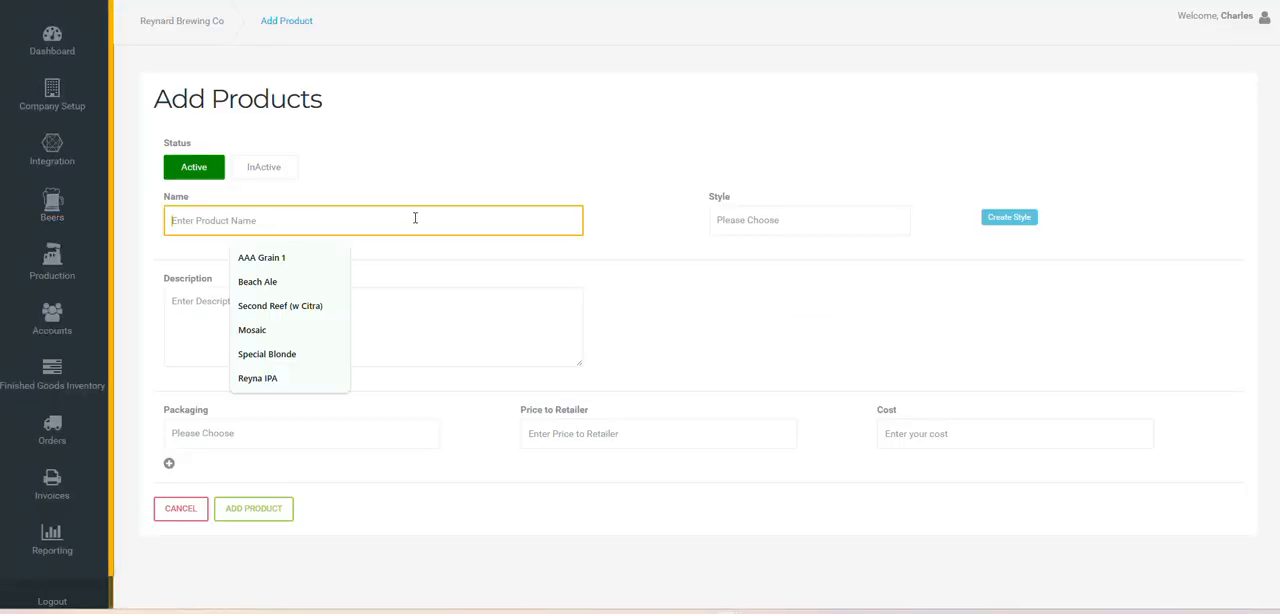
click(785, 221)
click(765, 262)
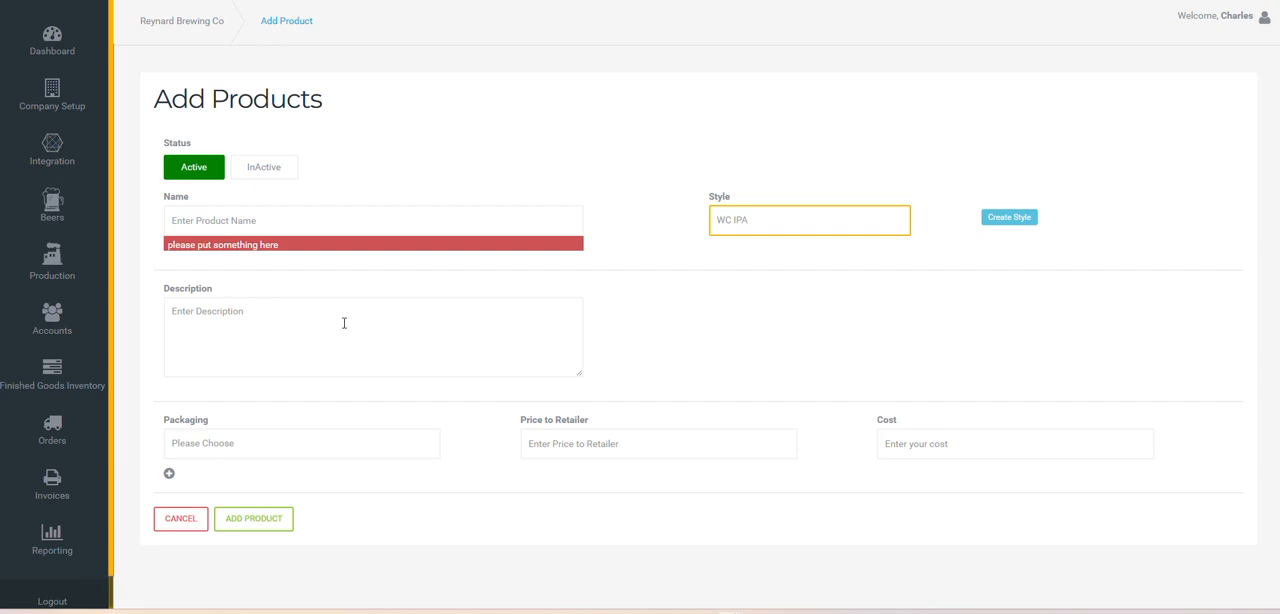
Add 1/2 Barrel and 16oz Case packaging to the new product, and return to the products list without saving
click(292, 453)
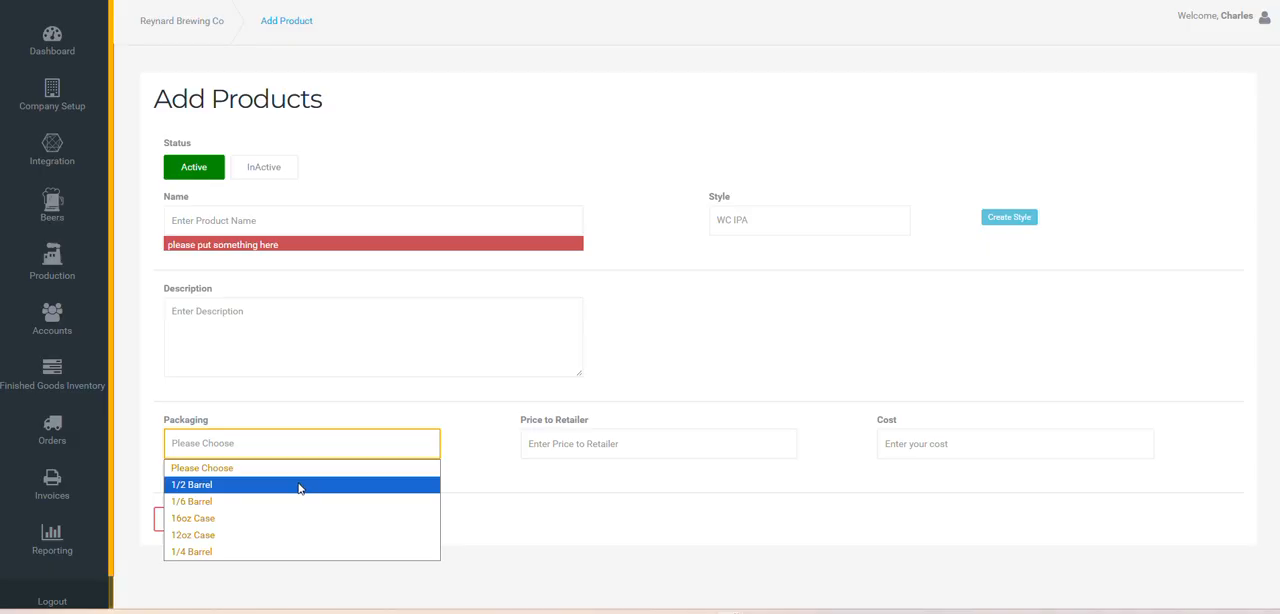
click(299, 488)
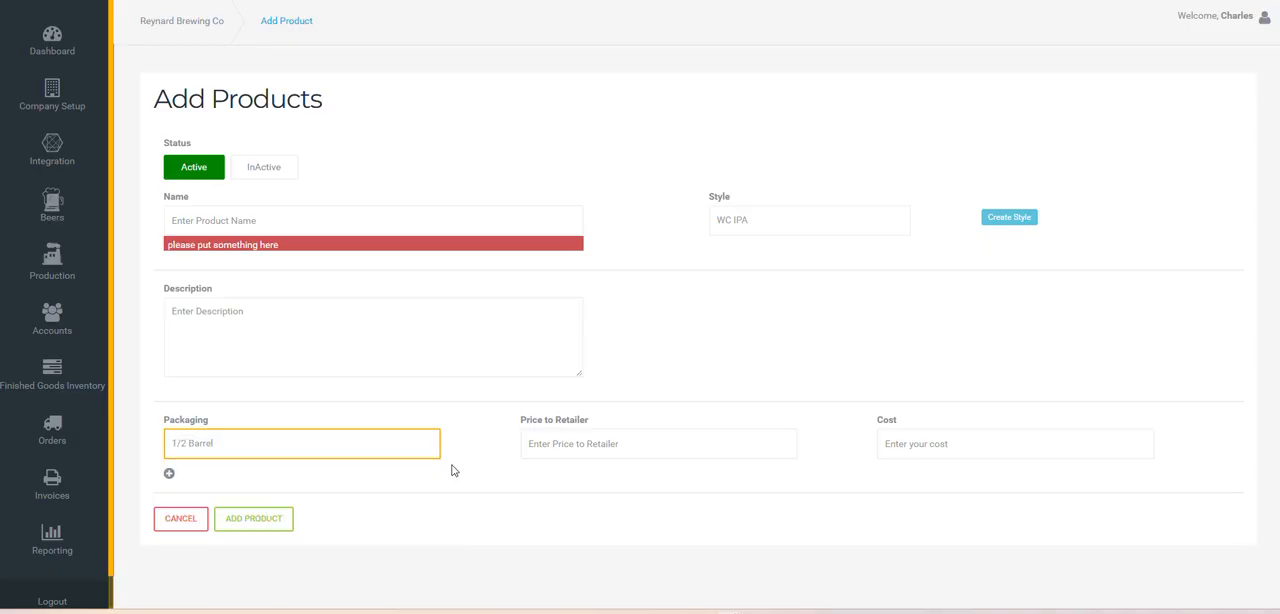
click(169, 475)
click(203, 497)
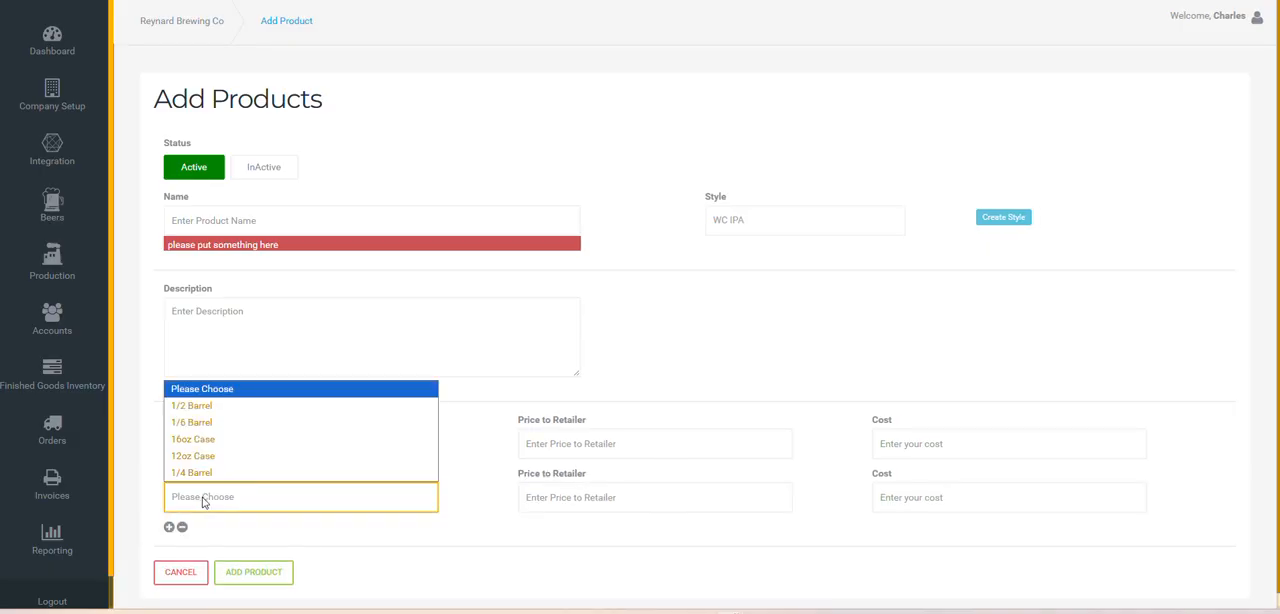
click(286, 441)
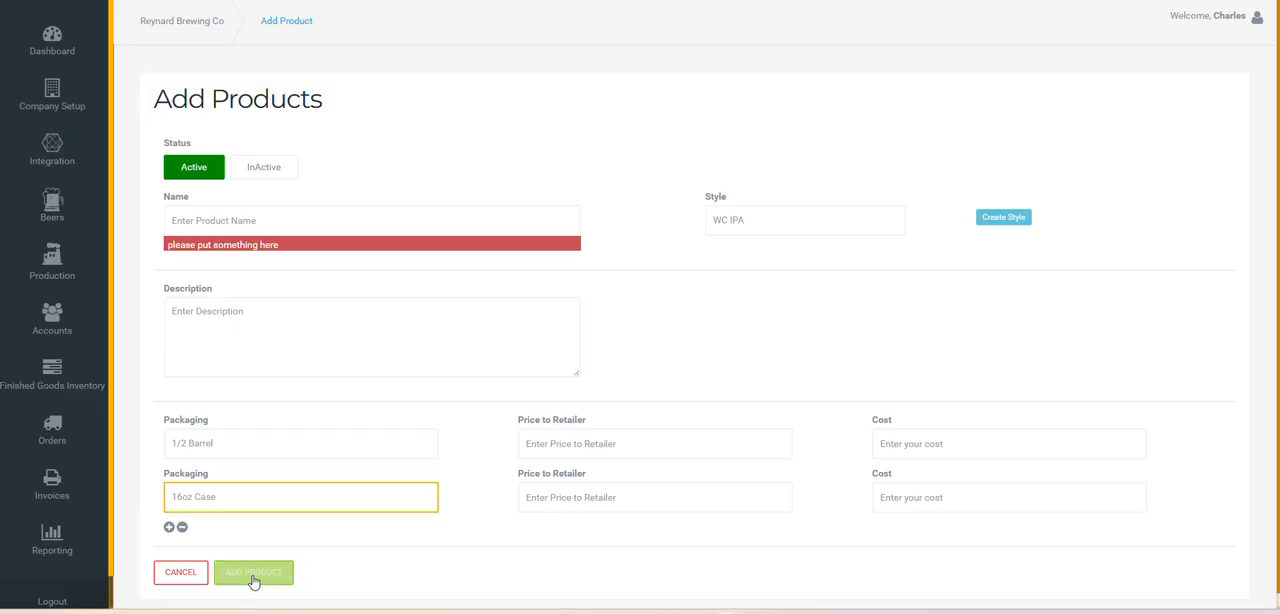
click(58, 204)
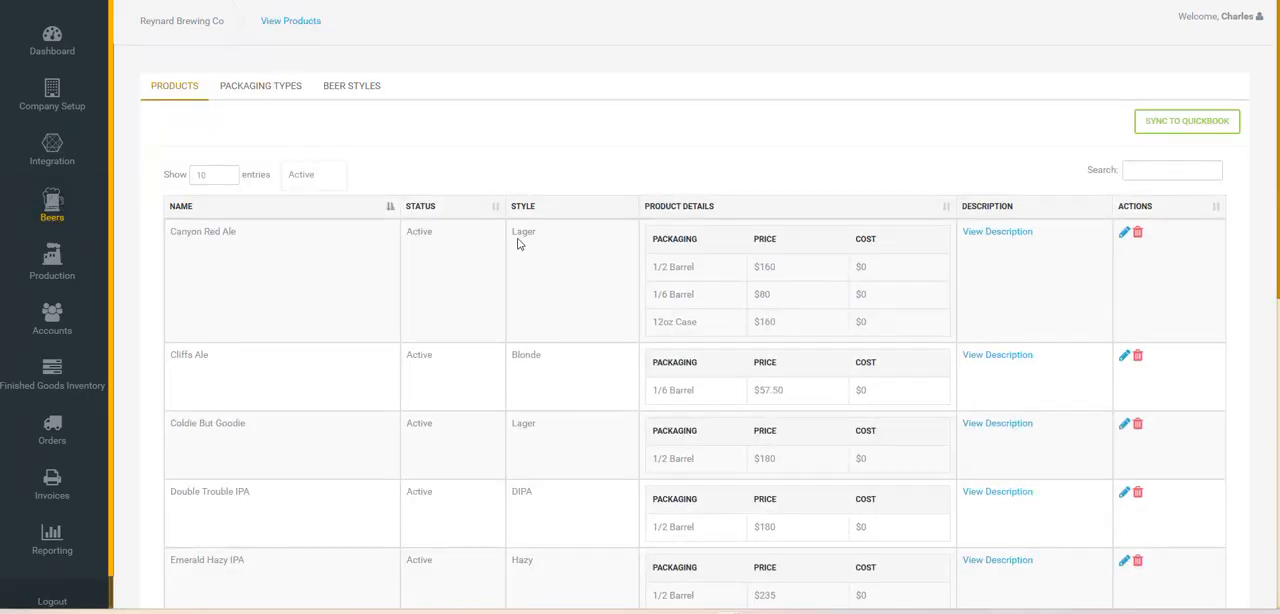
Open the customer accounts and view the deposit account summary of shells on site for AllCraft
click(54, 328)
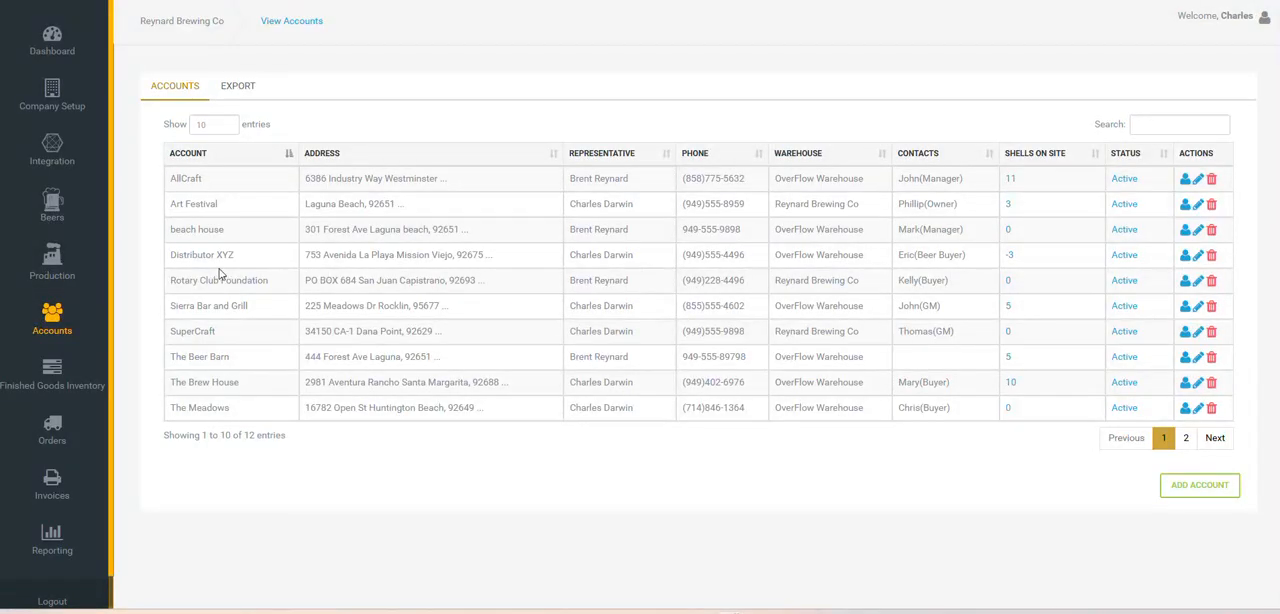
double_click(188, 255)
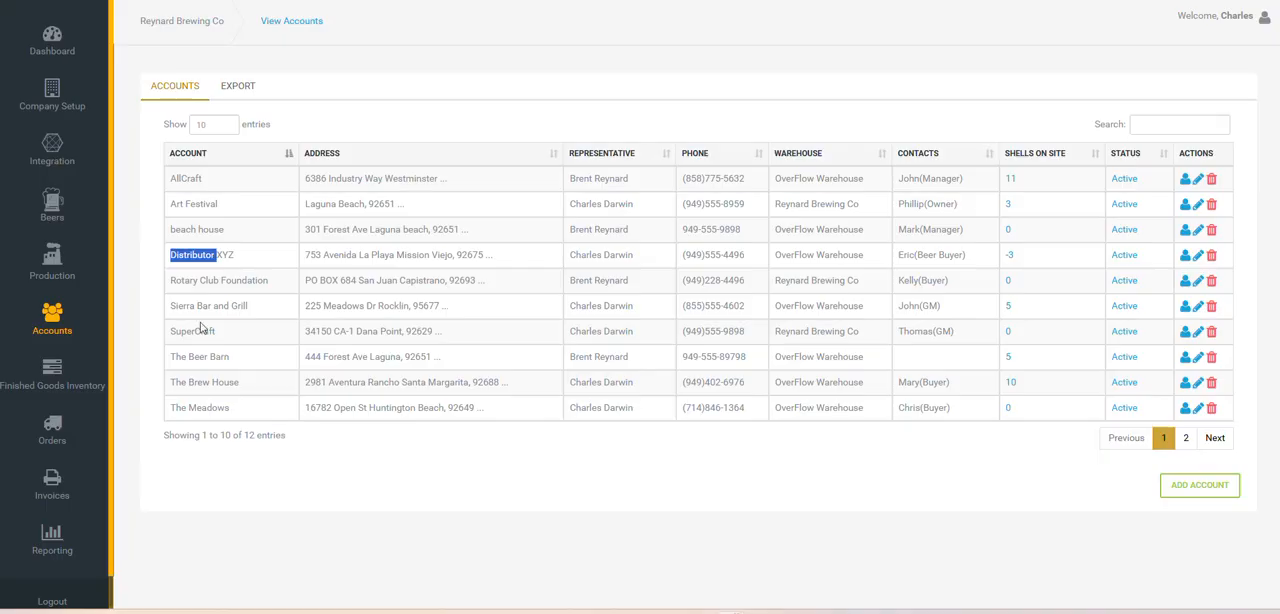
click(365, 284)
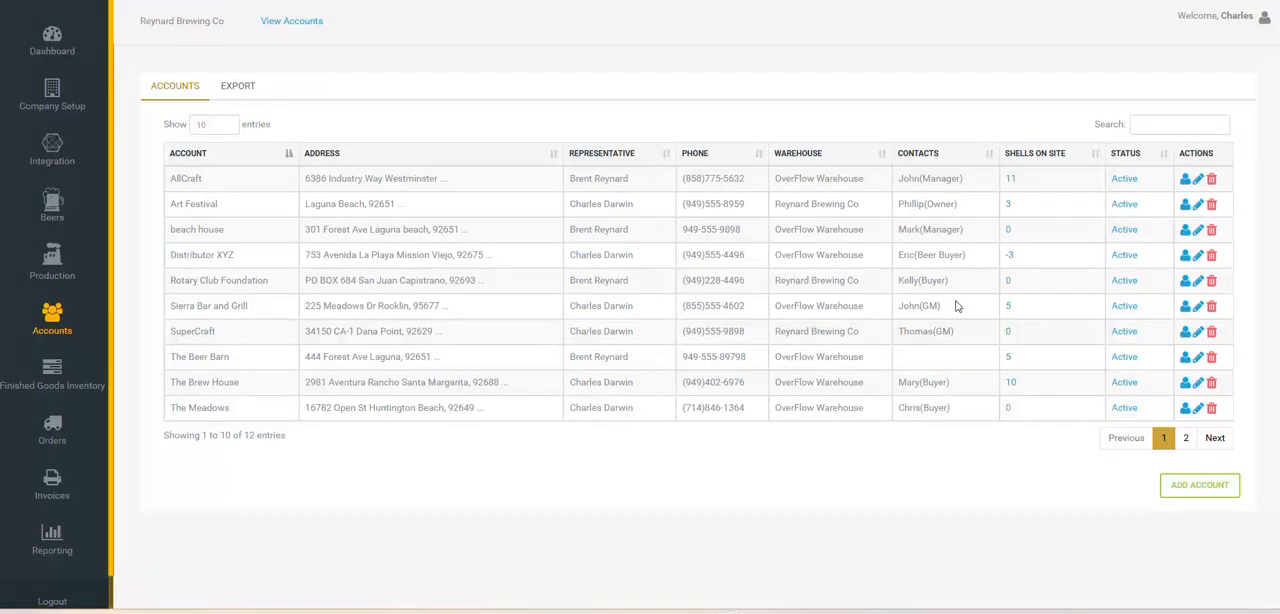
click(1010, 180)
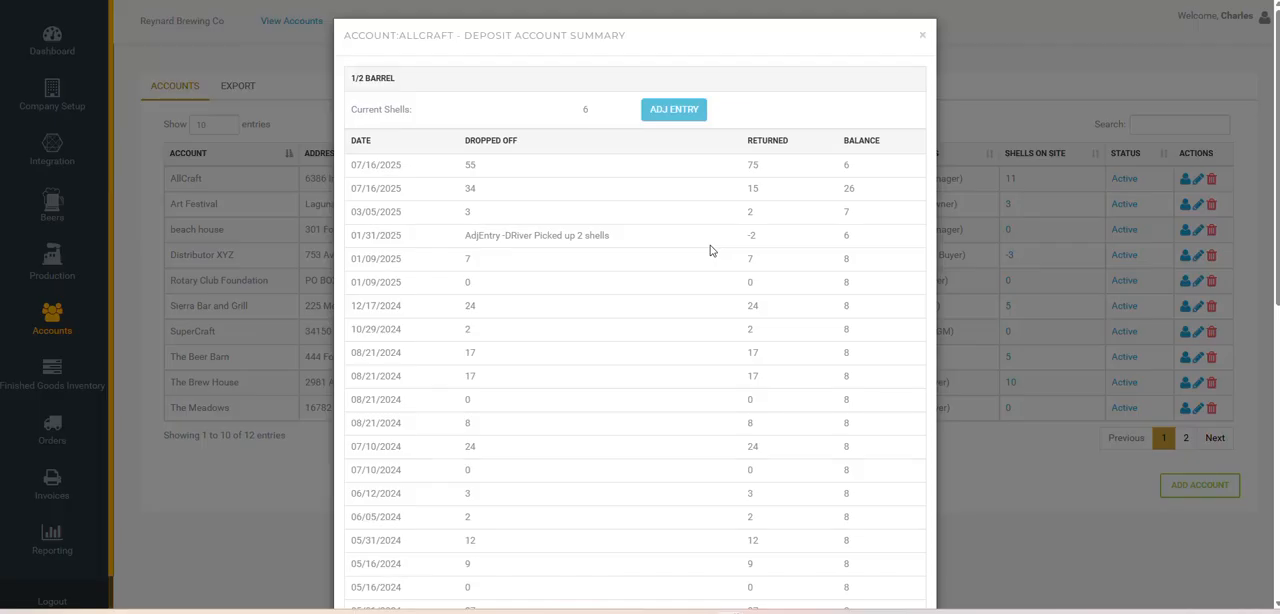
click(923, 38)
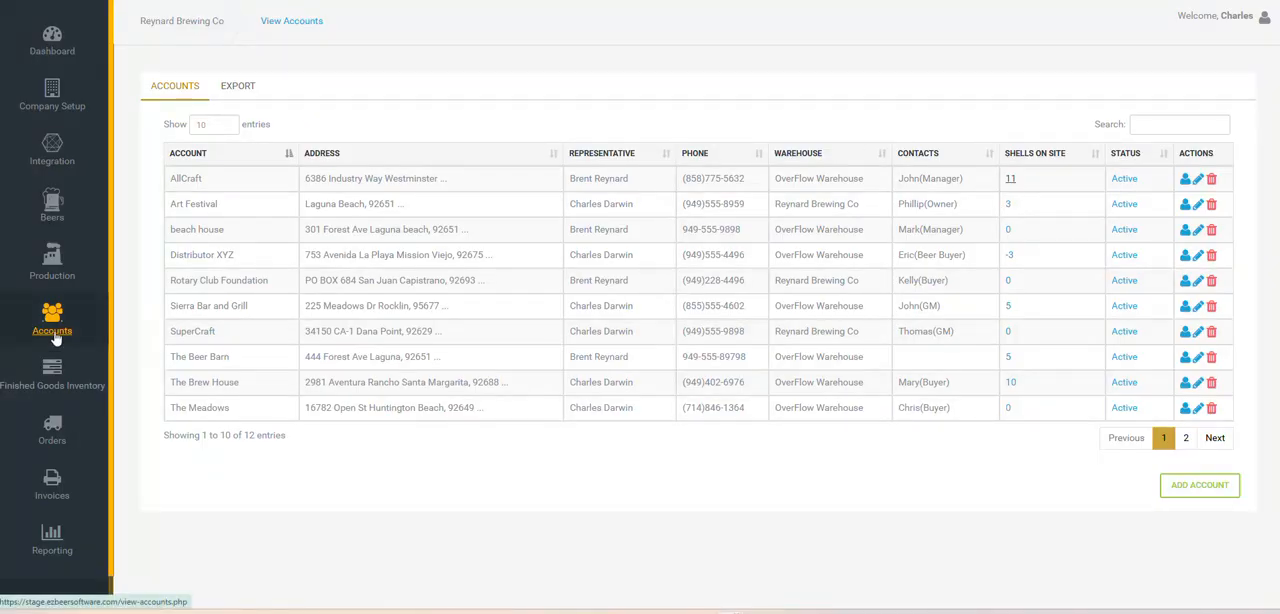
Review the production setup's categories, vendors and products
click(62, 272)
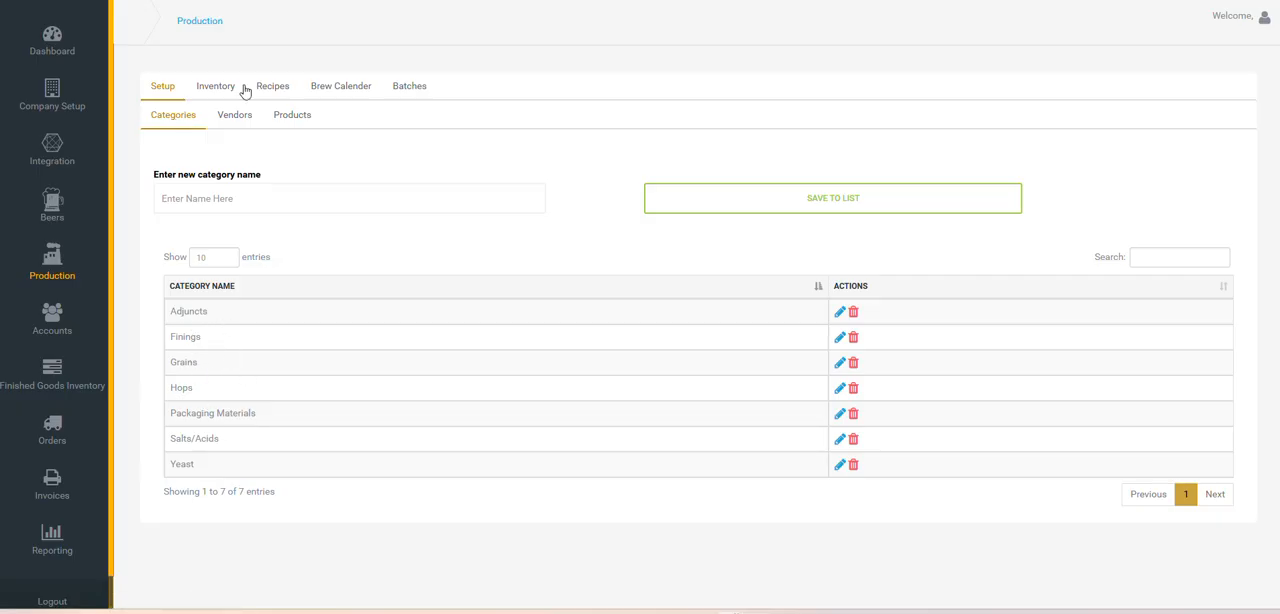
click(233, 116)
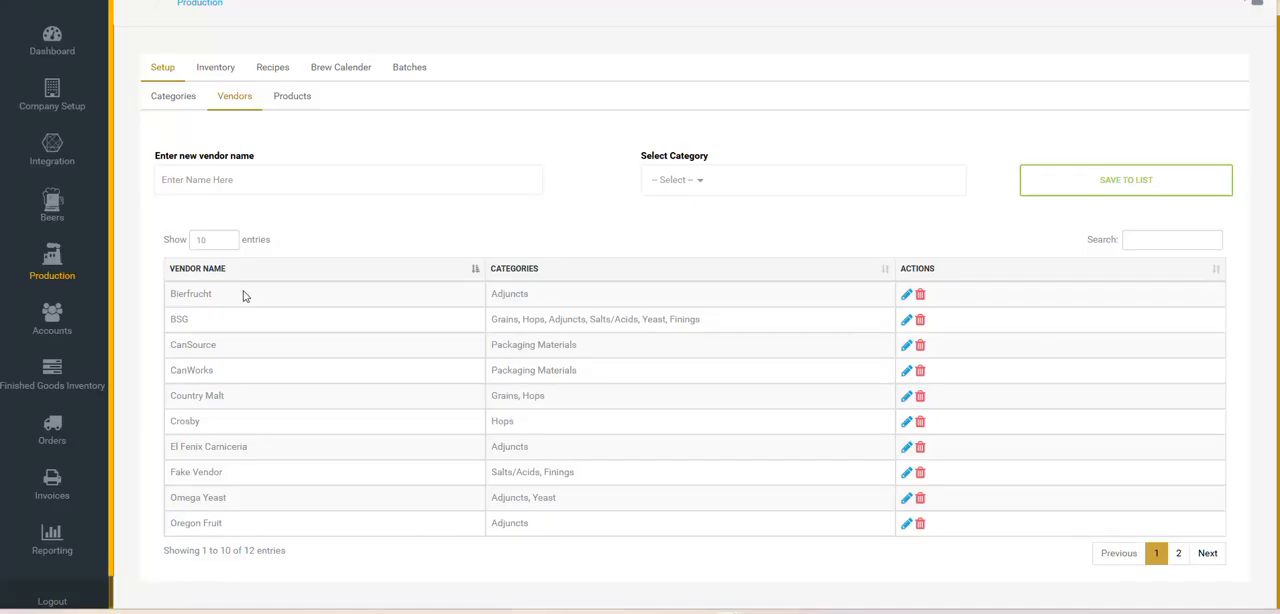
click(292, 97)
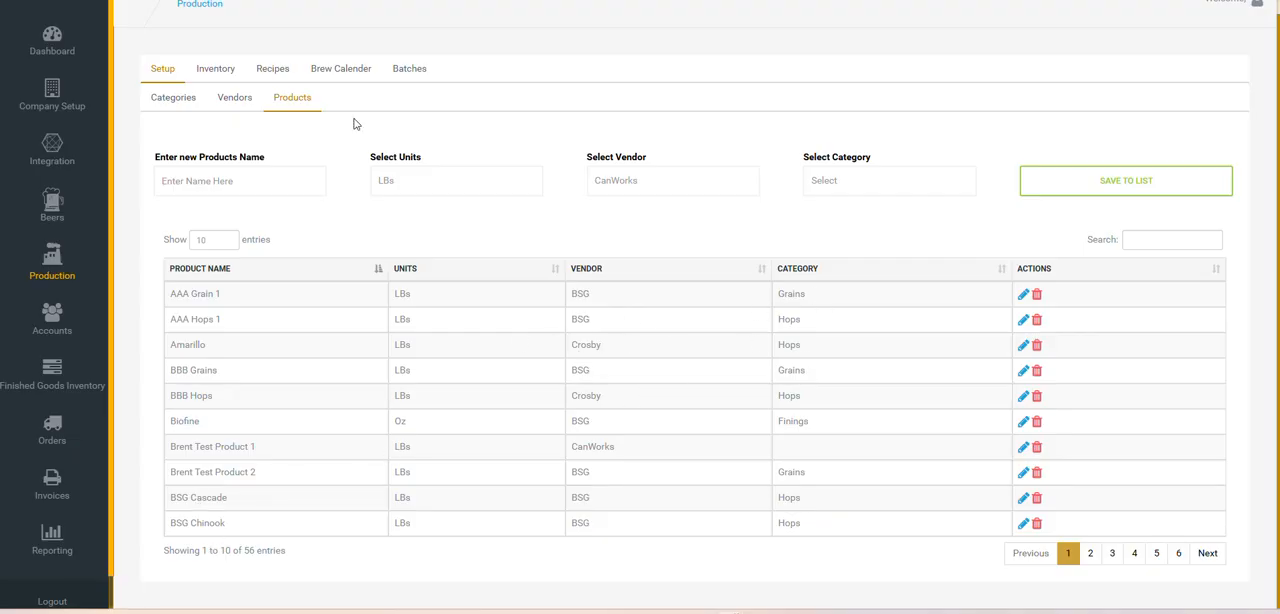
Examine the quantity, lot cost and freight fields for a new lot in the available inventory, and close the form without saving
click(215, 69)
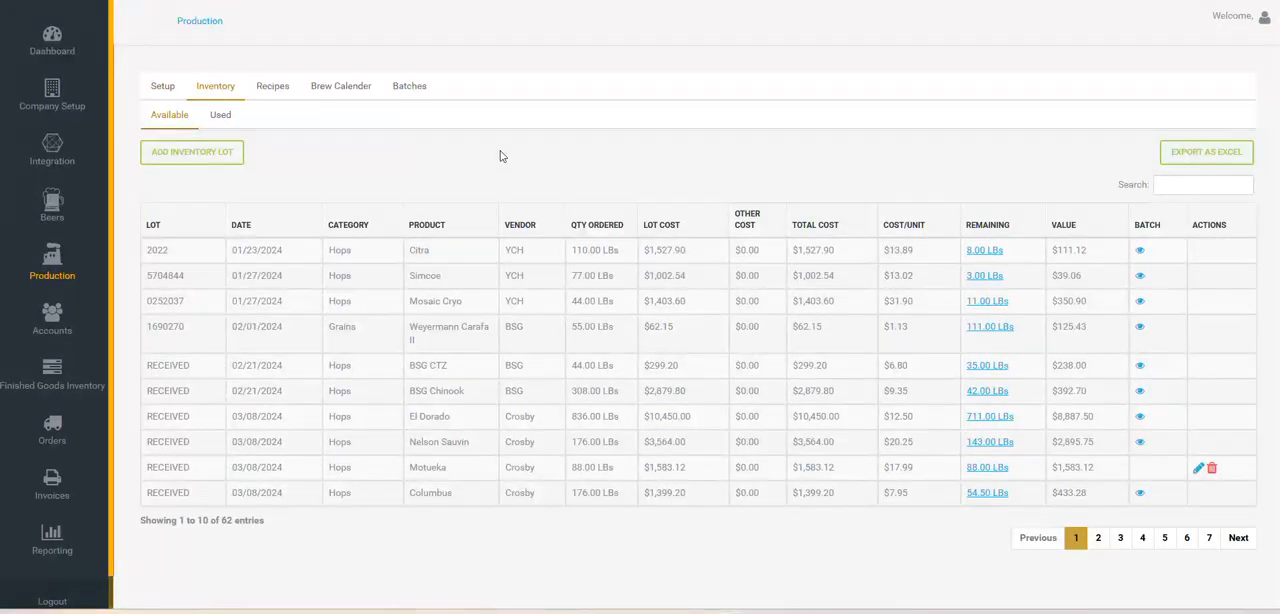
click(196, 153)
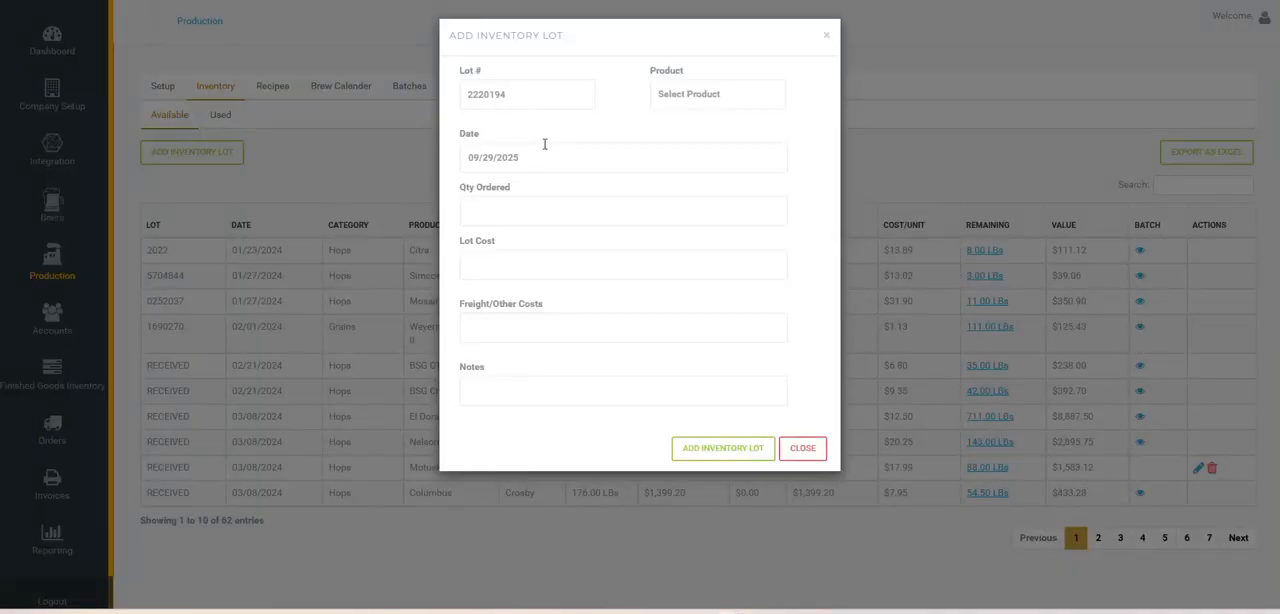
click(563, 222)
click(543, 265)
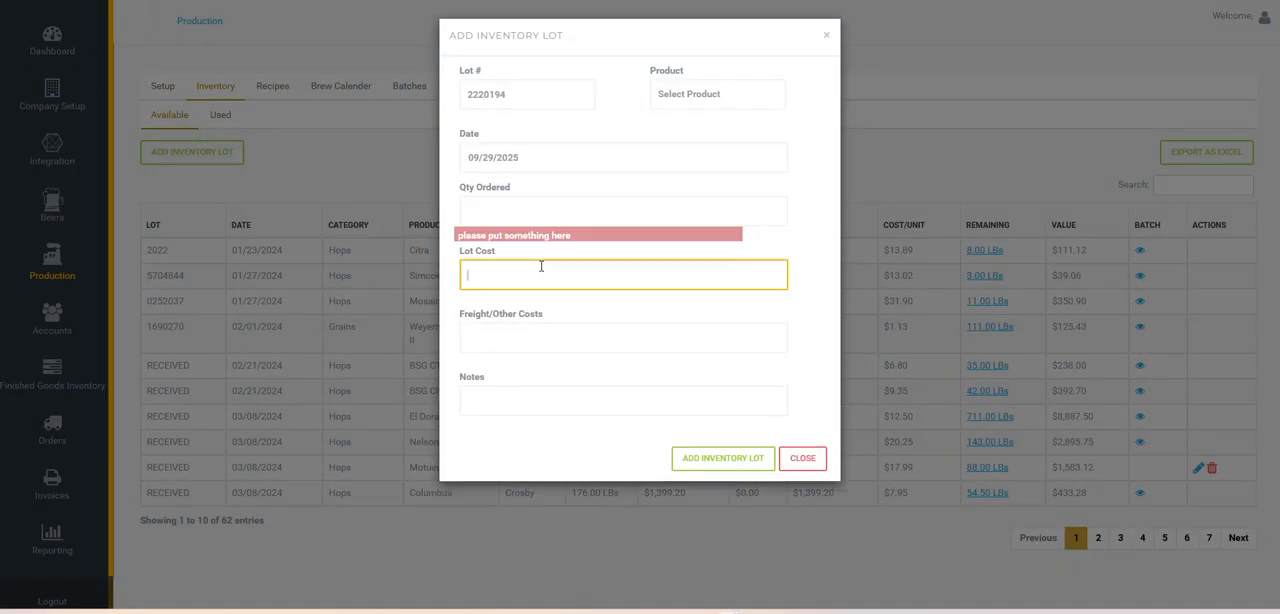
click(544, 339)
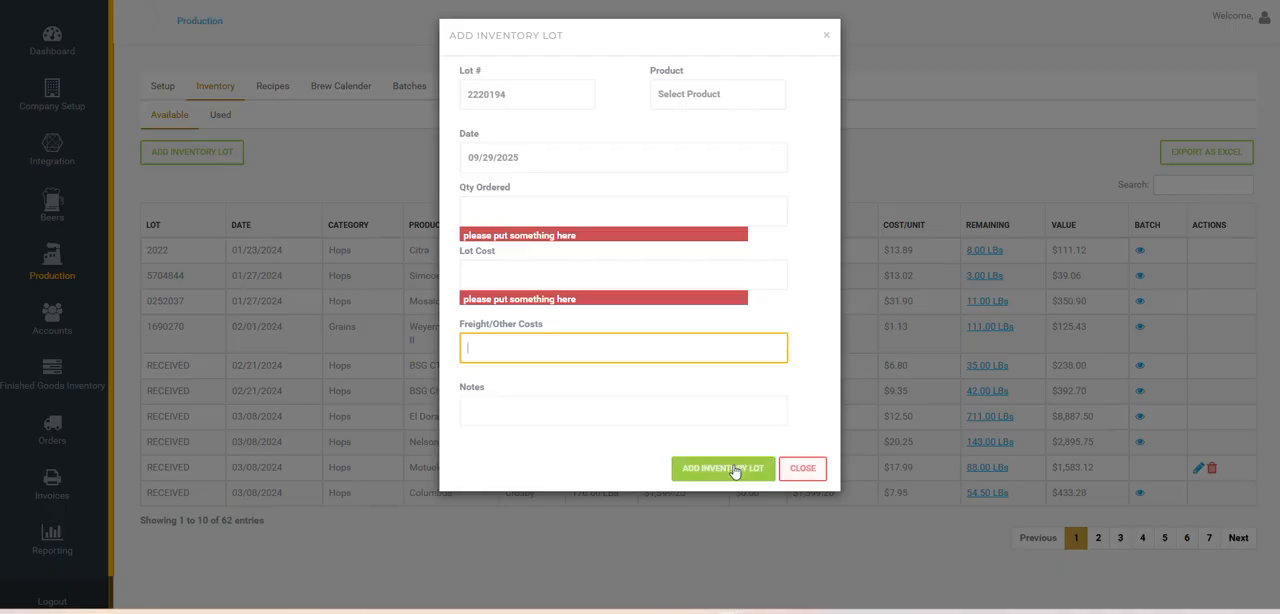
click(813, 470)
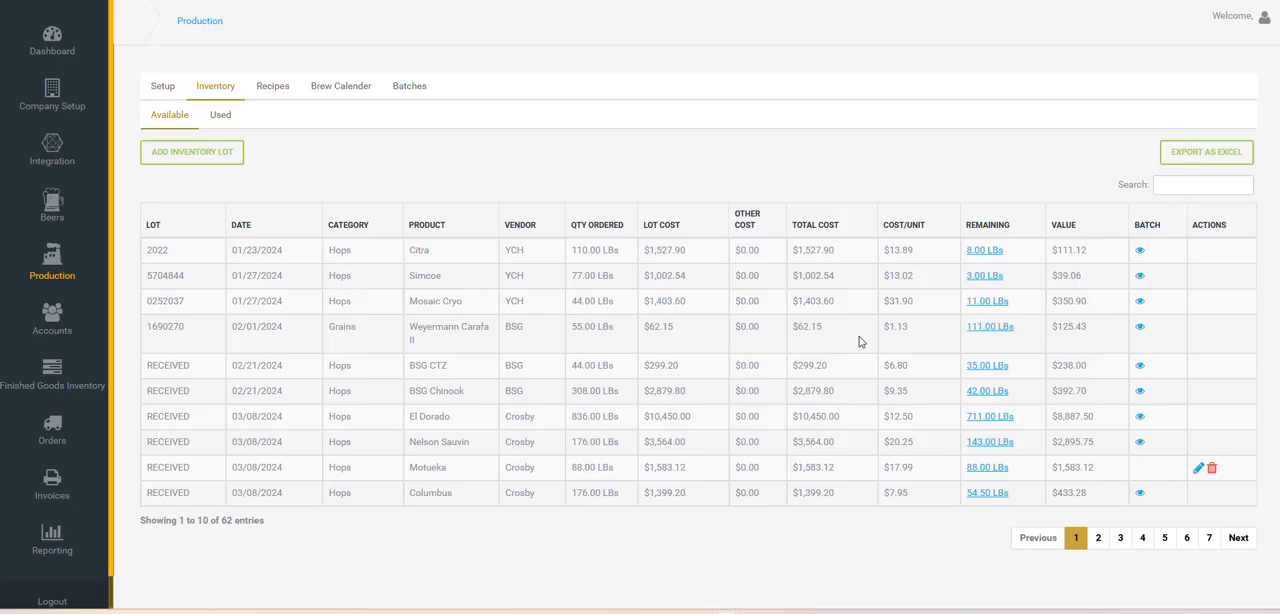
Look over the BSG CTZ lot in the available inventory and view the used inventory lots
drag(421, 366, 436, 367)
click(437, 367)
click(220, 115)
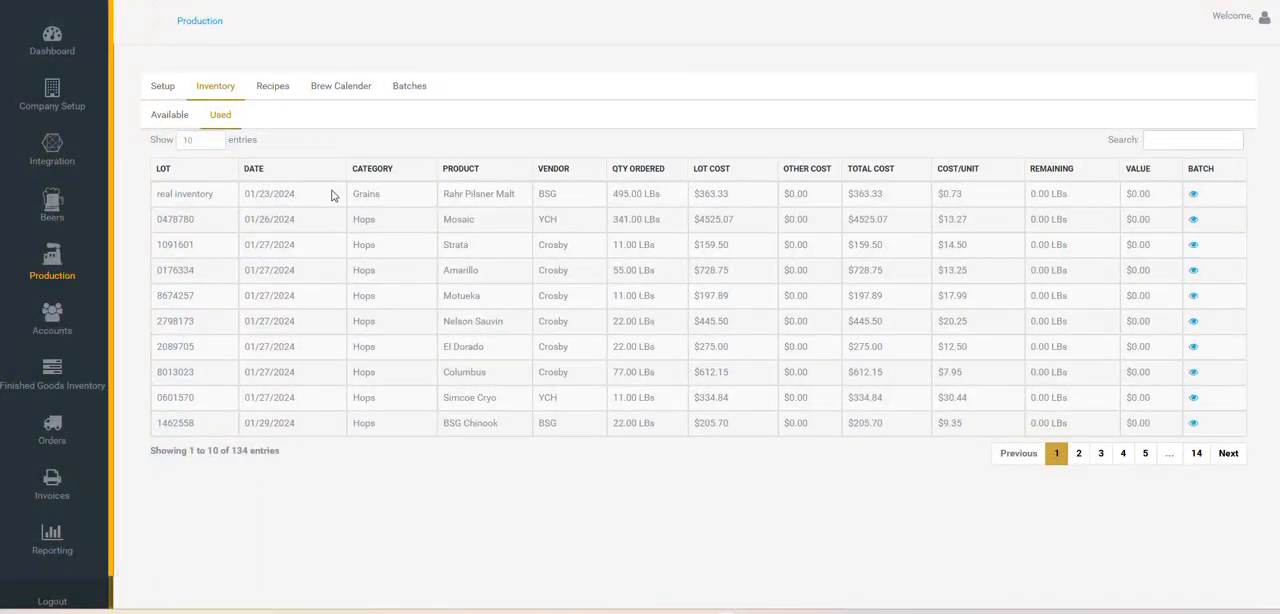
Open the 2nd Reef recipe from the production recipes to view its mash additions, targets and notes
click(274, 86)
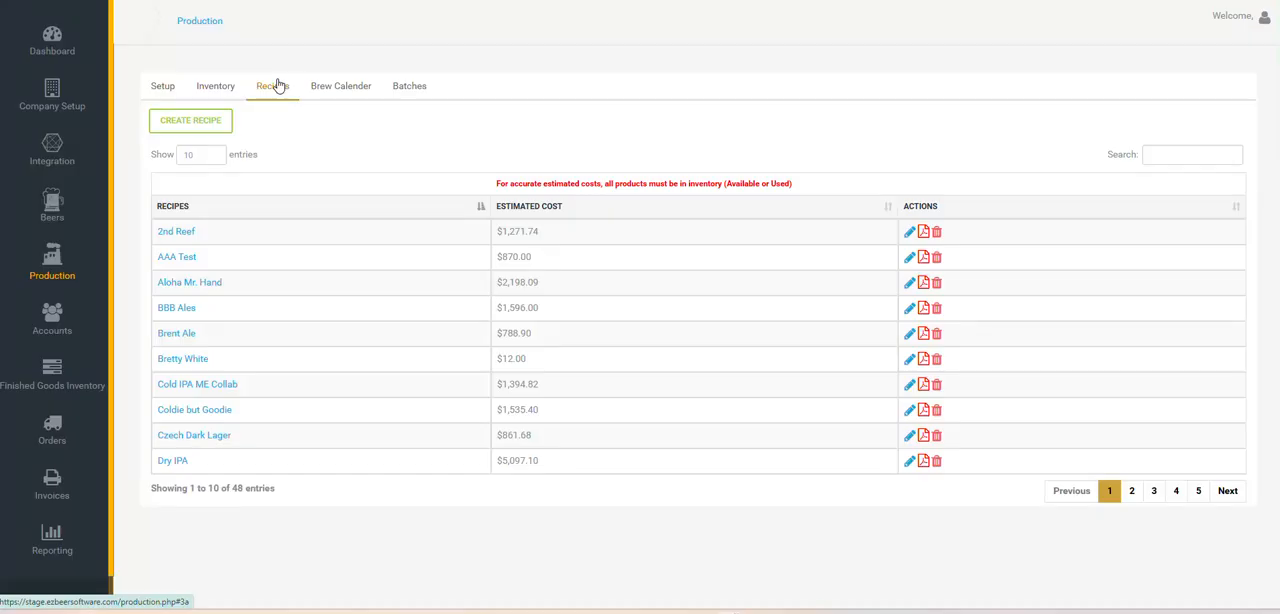
click(176, 231)
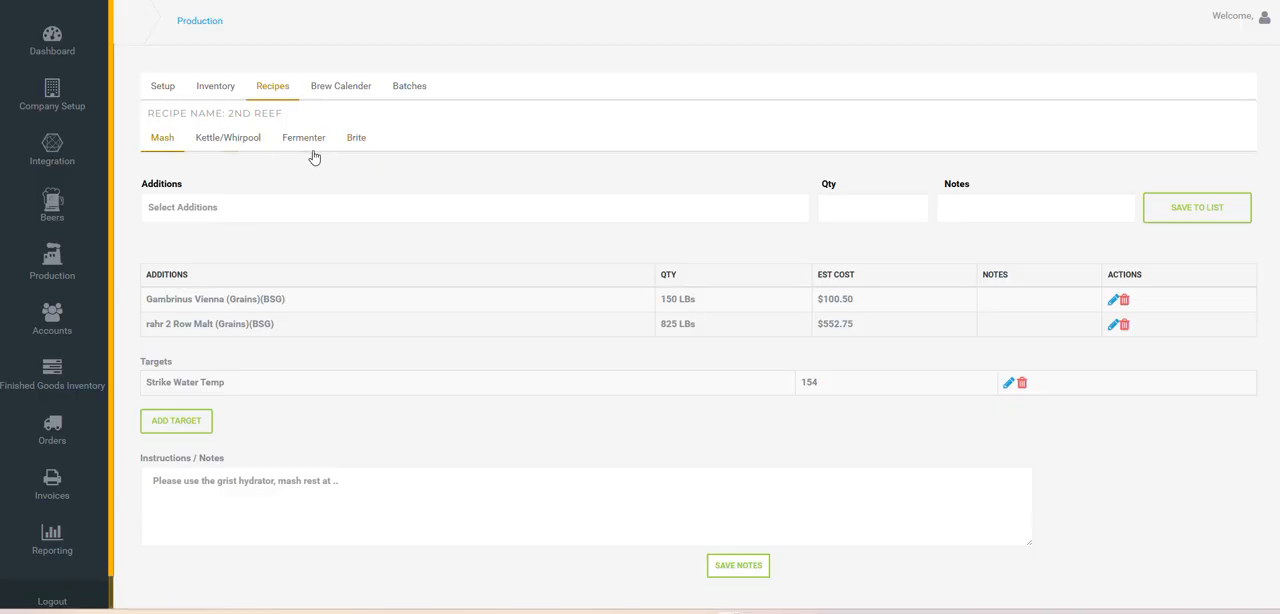
Choose BBB Grains as a mash addition without saving it, and look over the quantity, notes and instructions fields
click(278, 210)
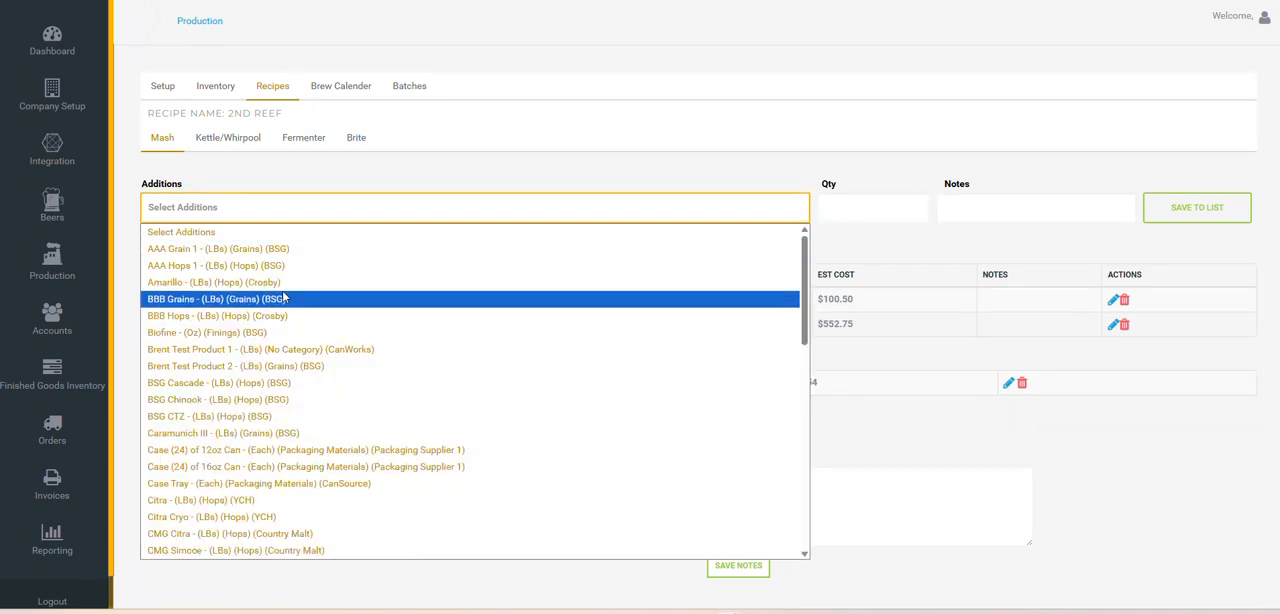
click(284, 298)
click(860, 207)
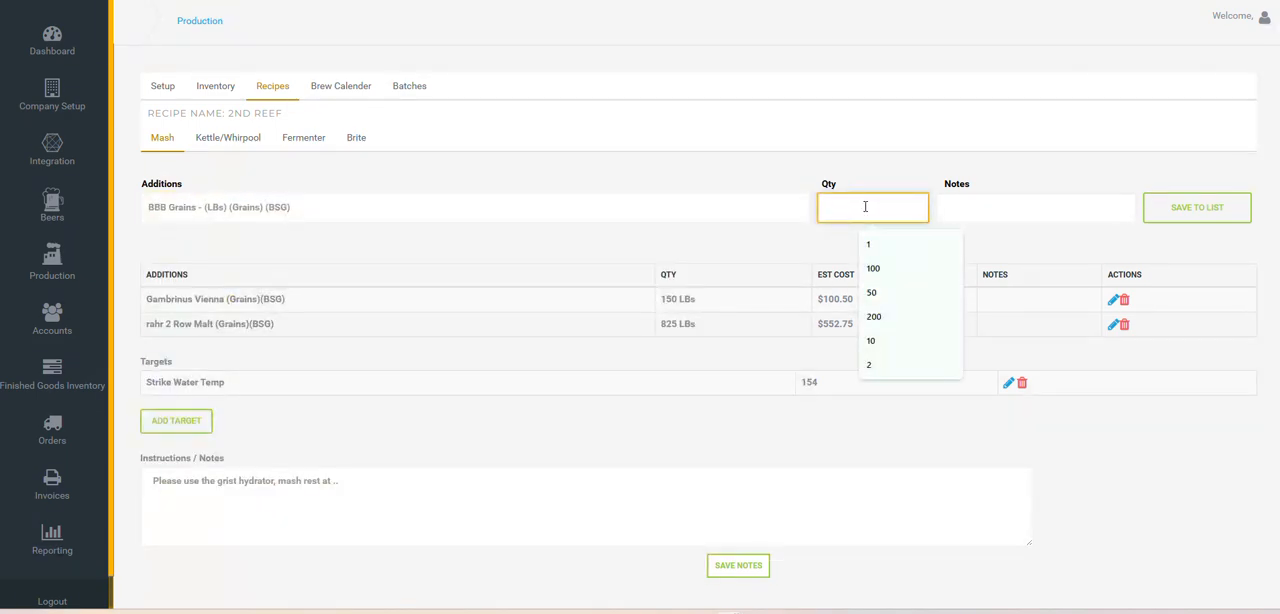
click(1007, 207)
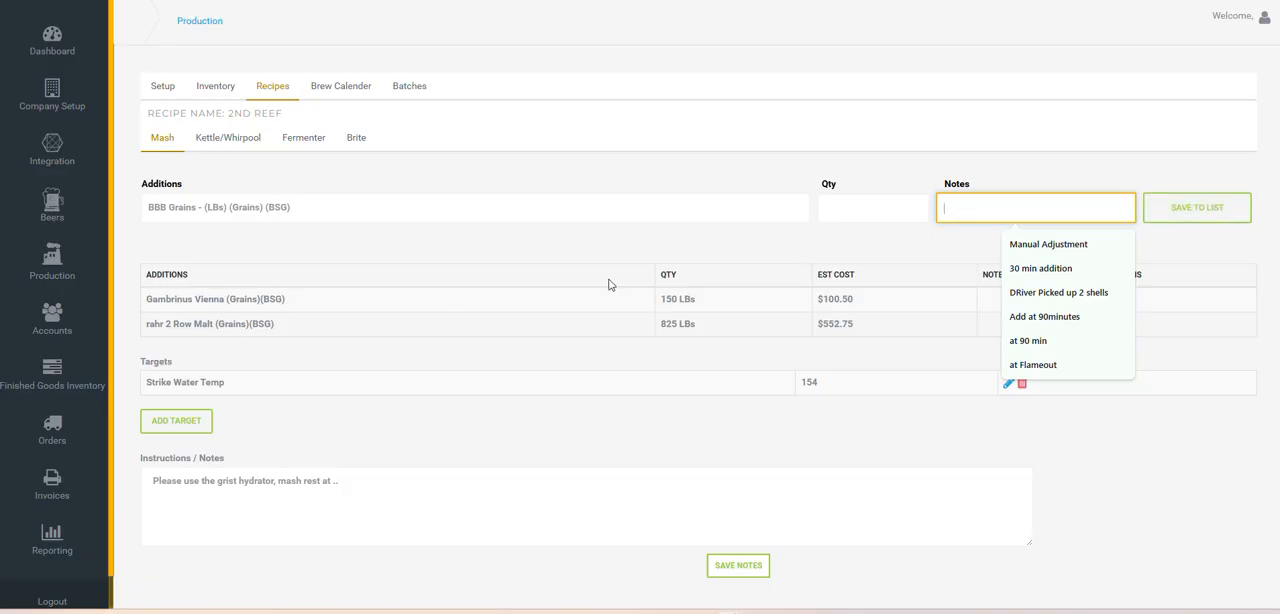
click(500, 294)
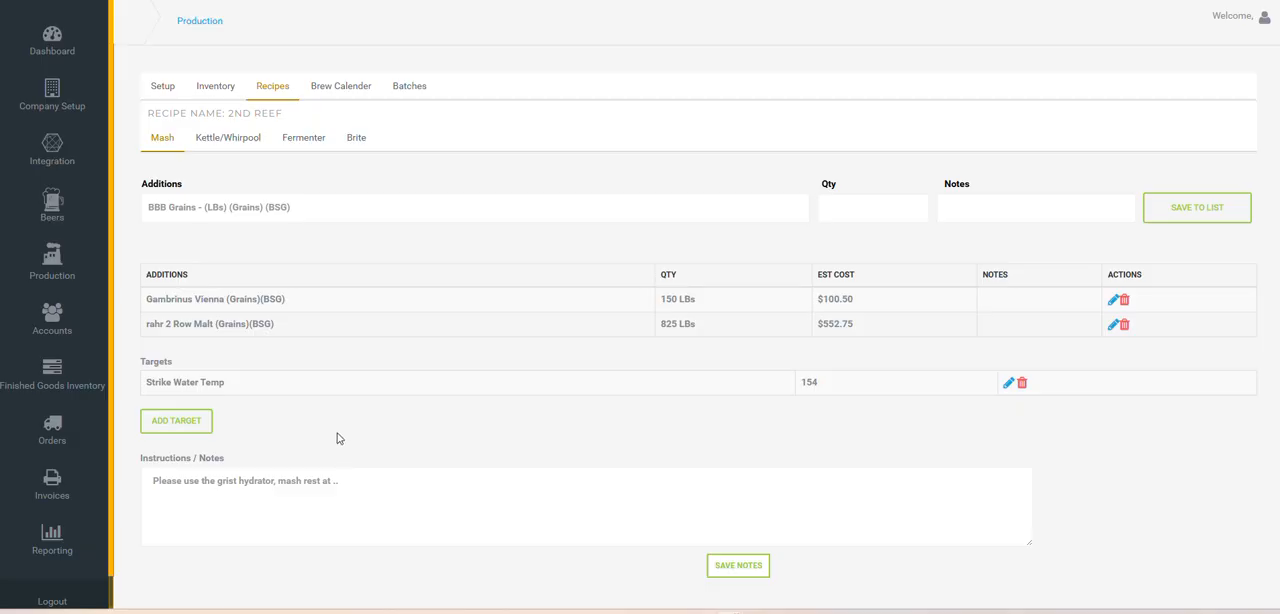
click(387, 499)
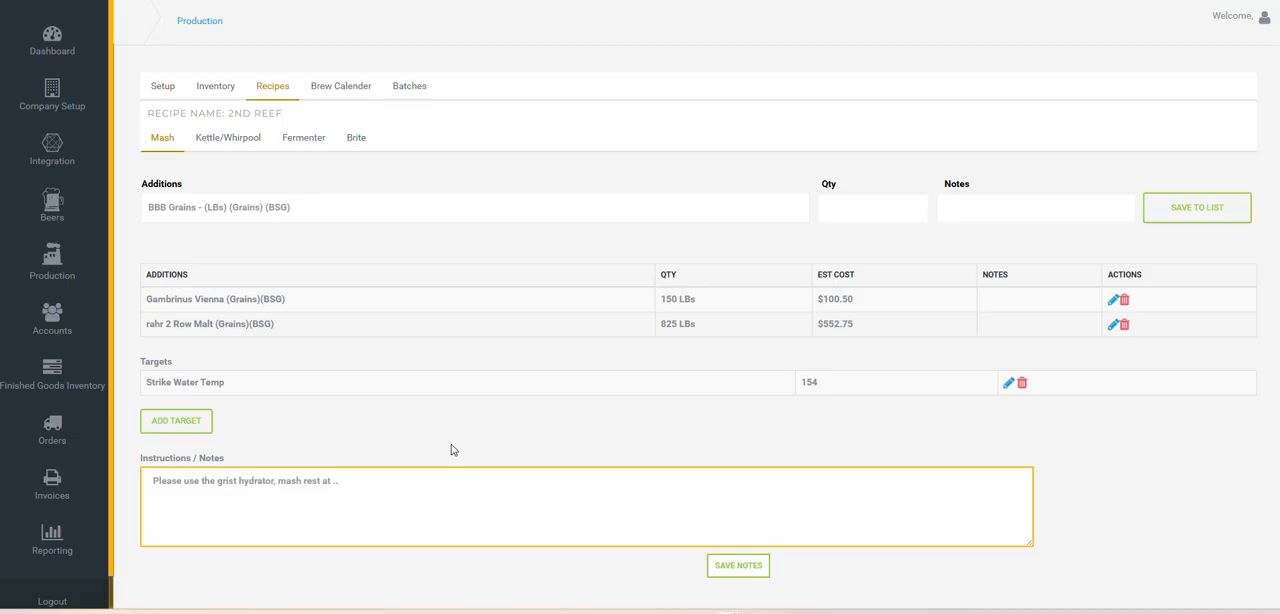
Review the 2nd Reef recipe's kettle/whirlpool additions, targets and instructions
click(225, 143)
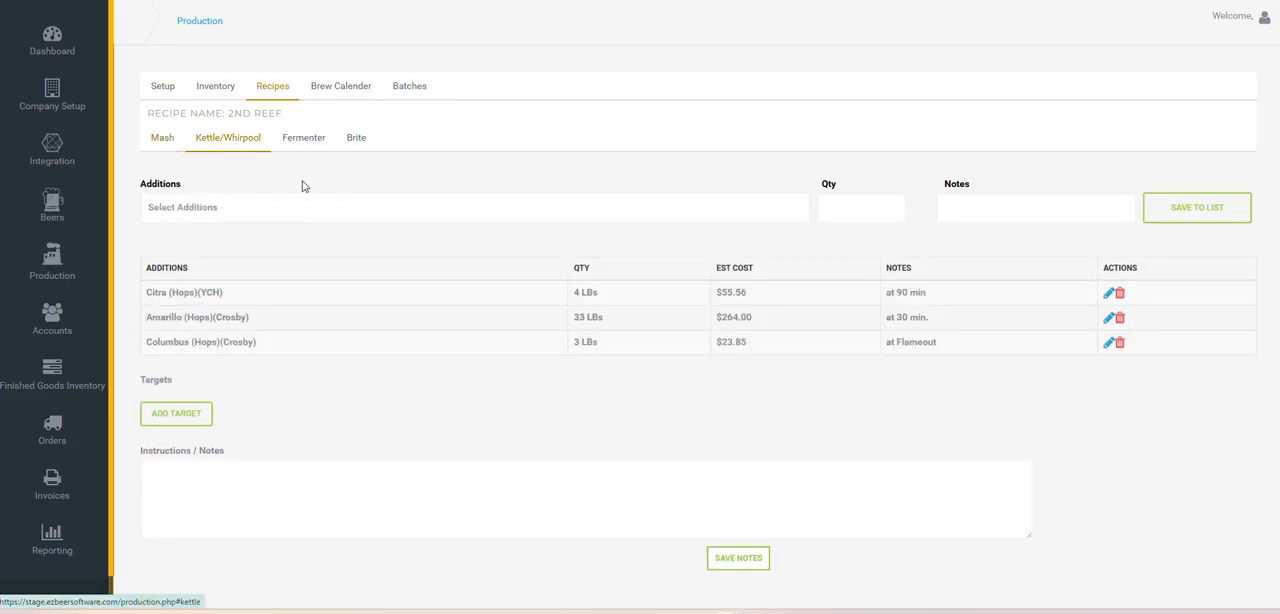
click(331, 213)
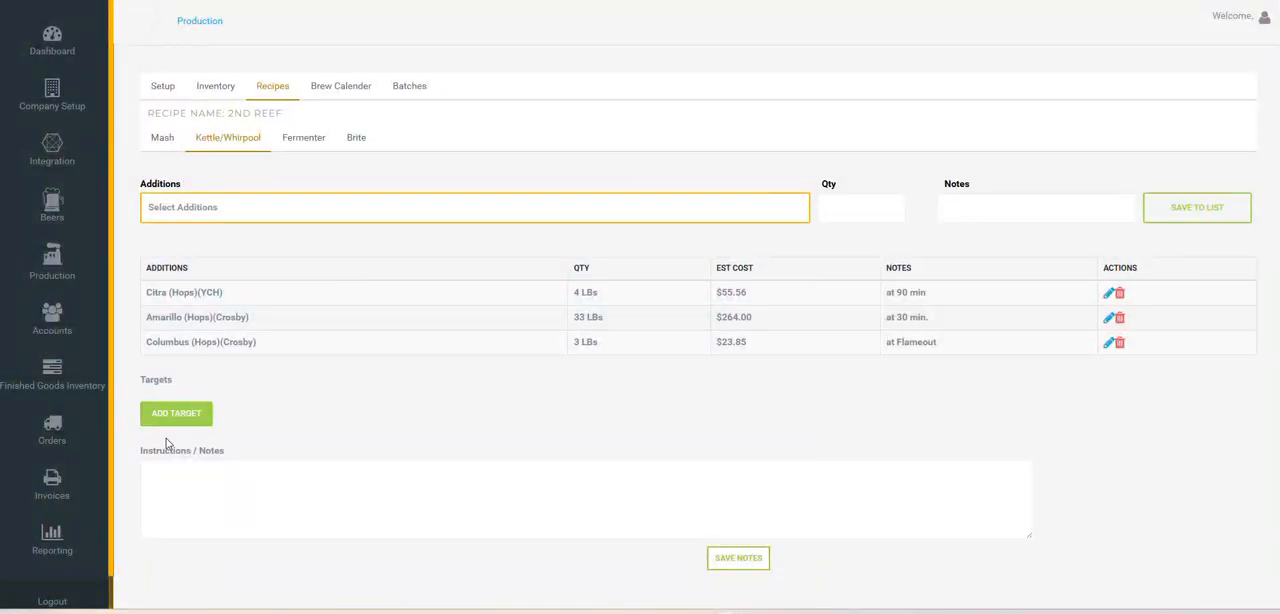
click(281, 484)
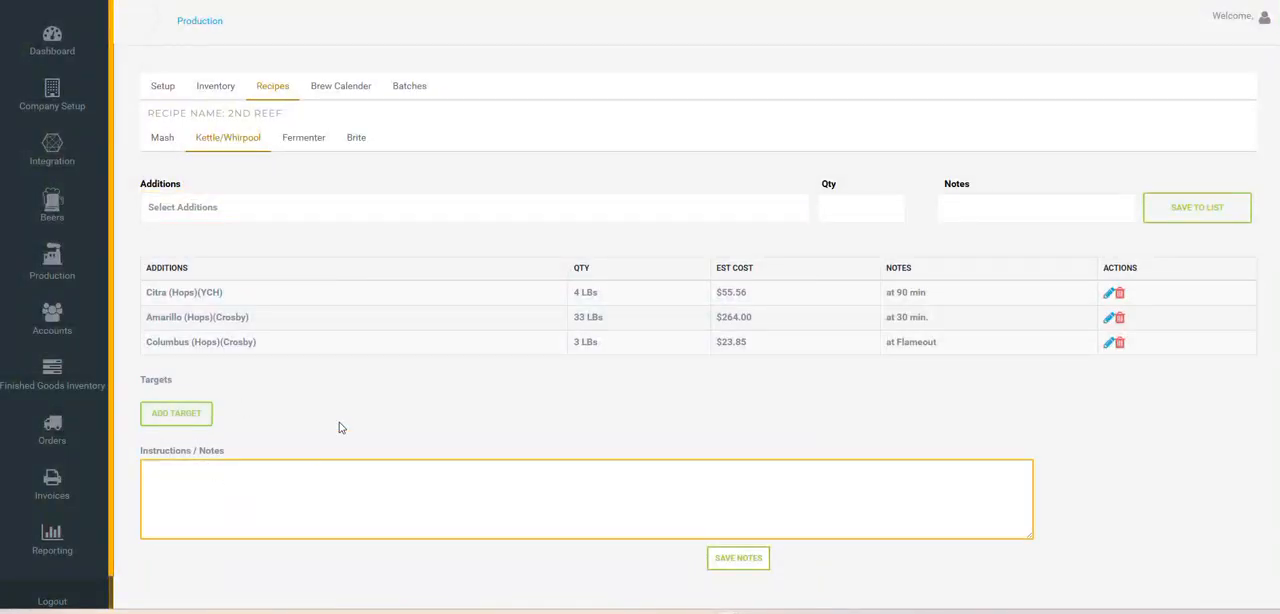
Review the 2nd Reef recipe's fermenter and brite additions, including the Biofine entry
click(313, 145)
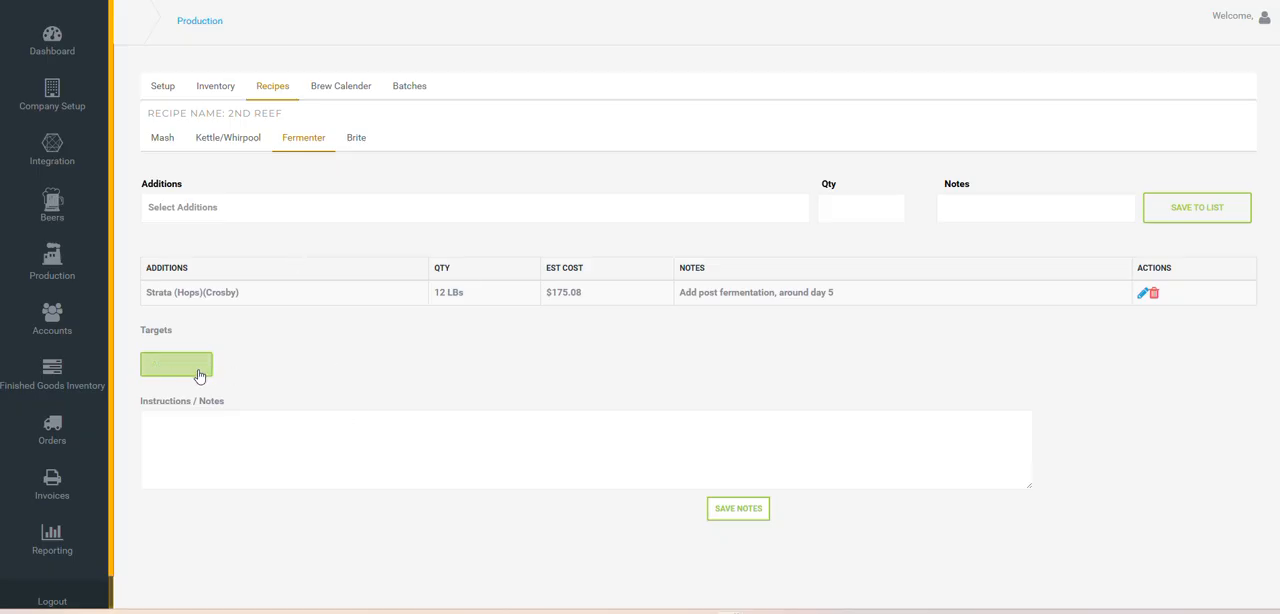
click(351, 148)
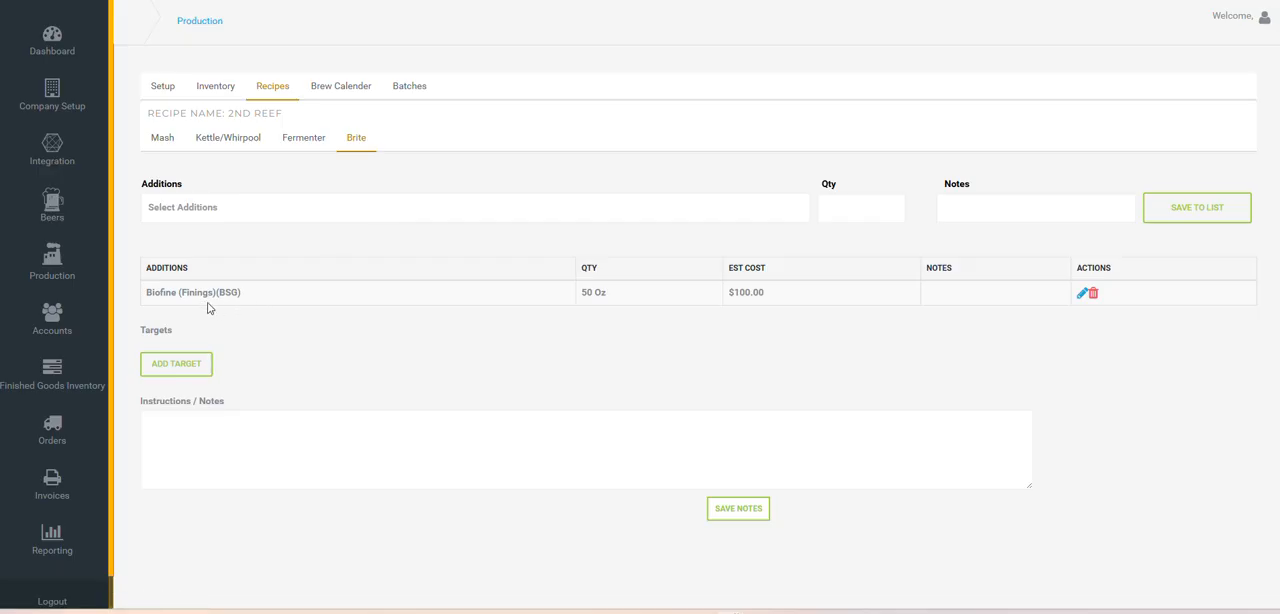
double_click(178, 292)
click(208, 292)
click(414, 207)
click(415, 208)
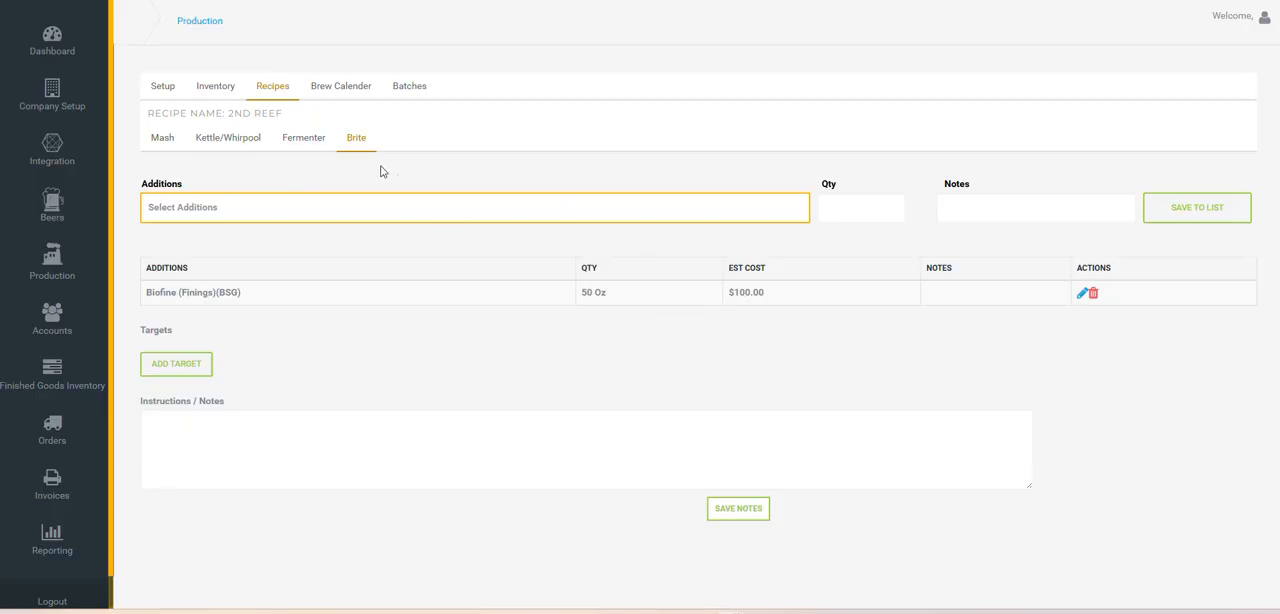
Return to the recipe list and examine the estimated cost of each recipe
click(272, 96)
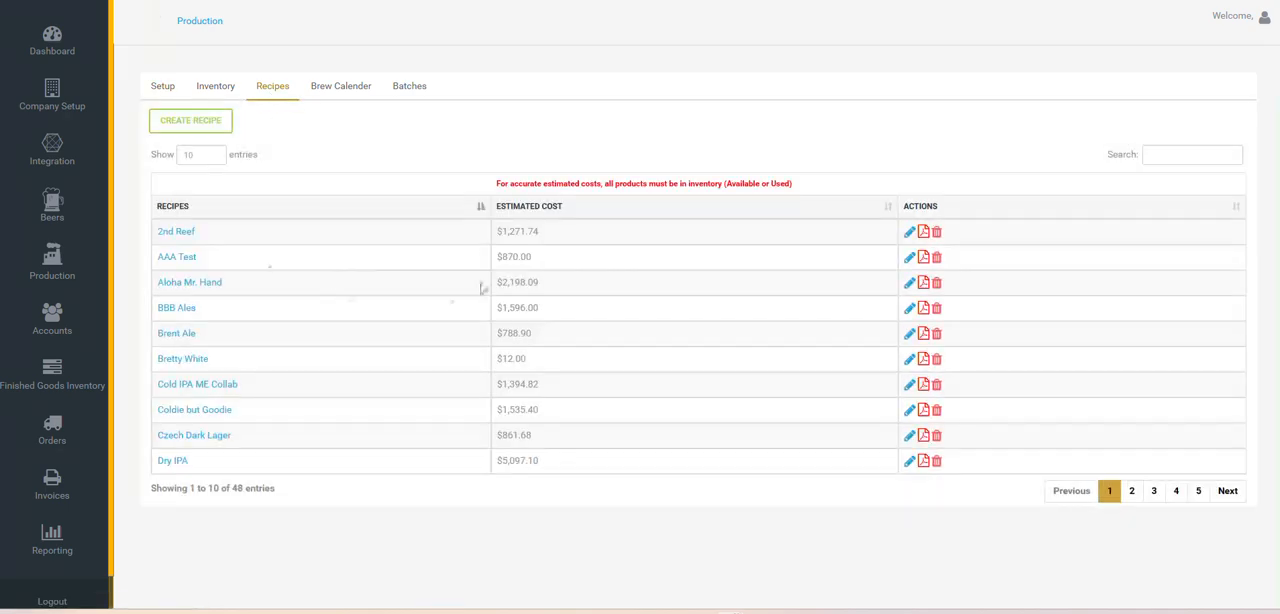
drag(534, 262, 490, 263)
click(496, 262)
View the brew calendar, and start a new batch from the batches list with brew date 10/03/2025
click(356, 92)
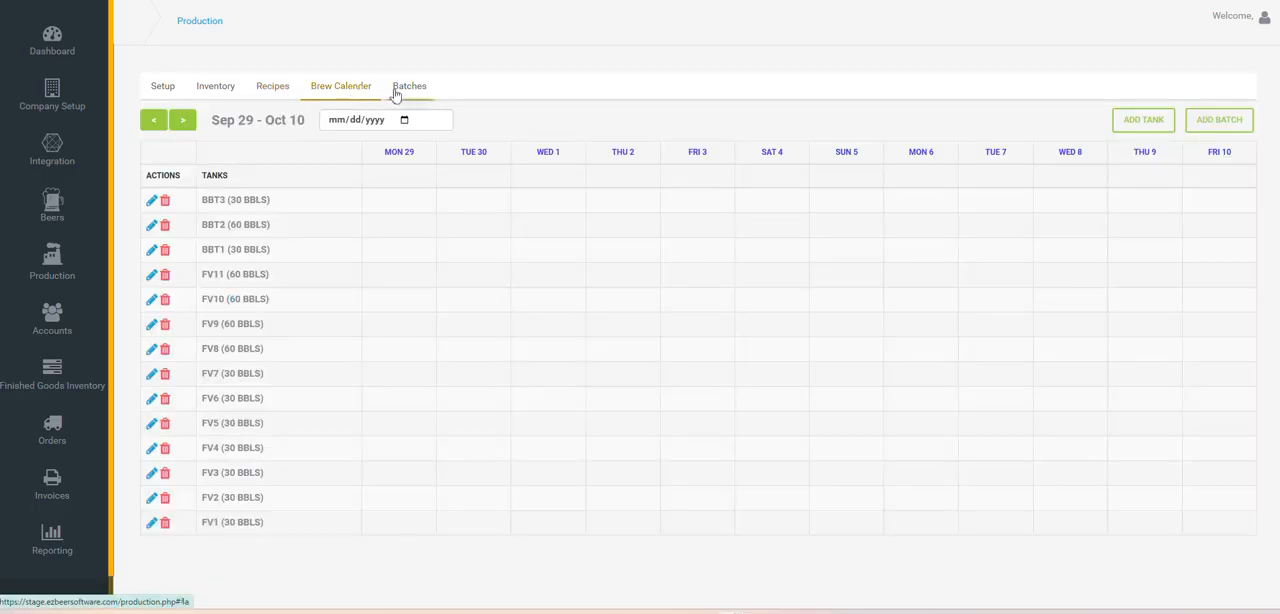
click(412, 89)
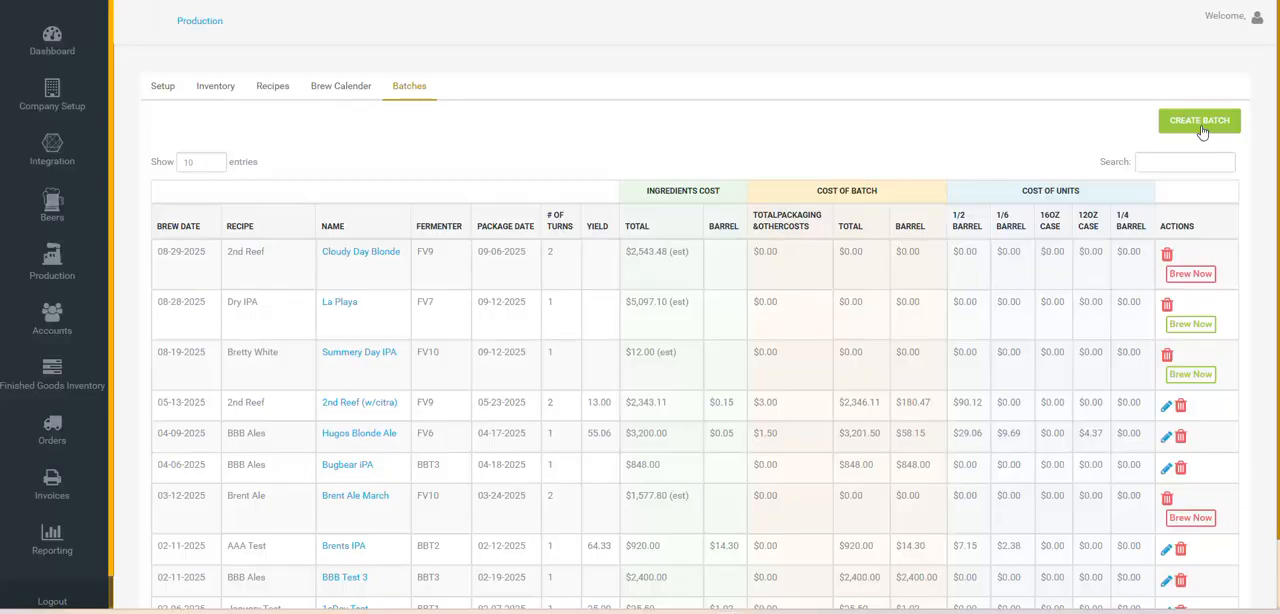
click(1200, 122)
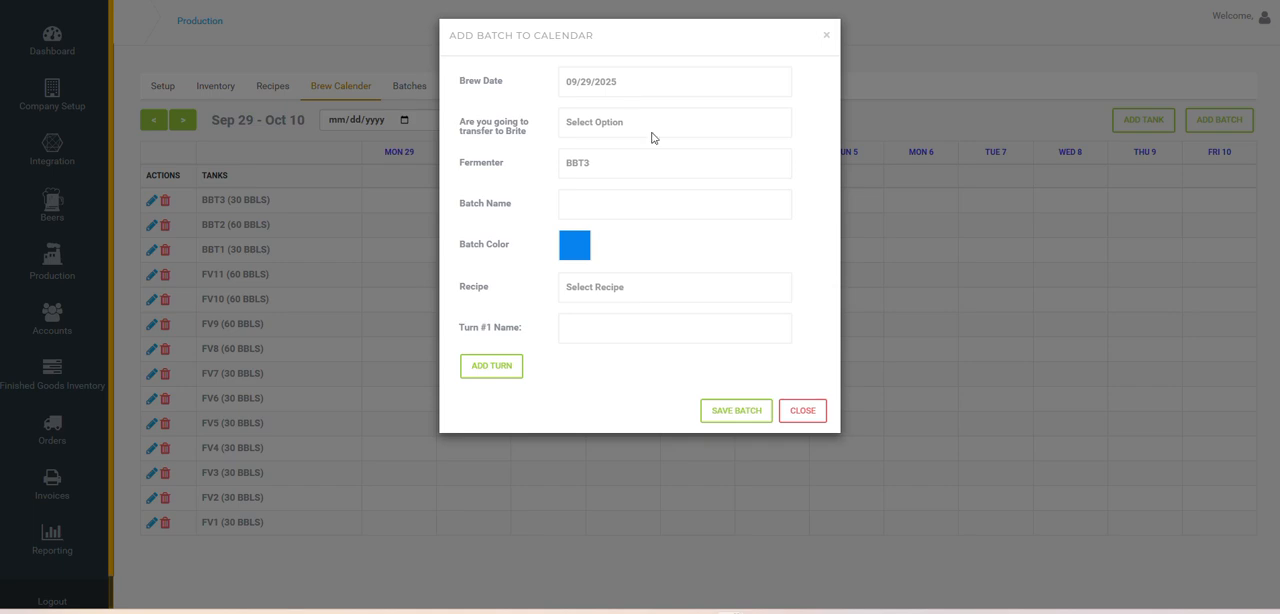
click(644, 86)
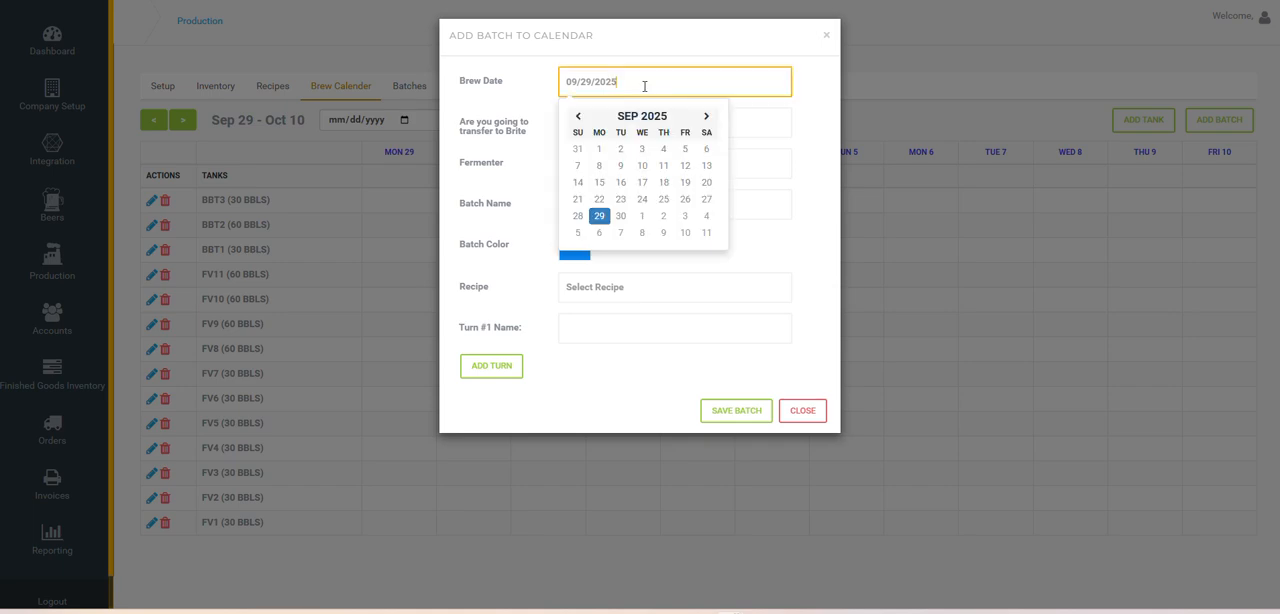
click(683, 216)
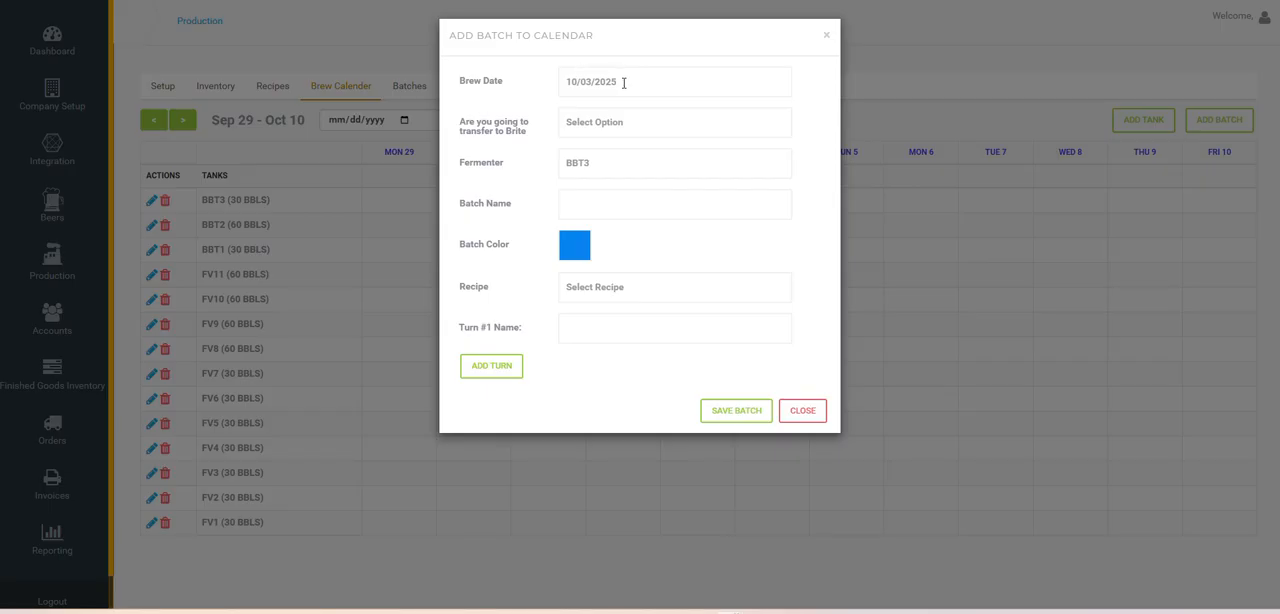
Set the new batch to transfer to brite, with transfer date 10/09/2025 and package date 10/16/2025
click(621, 124)
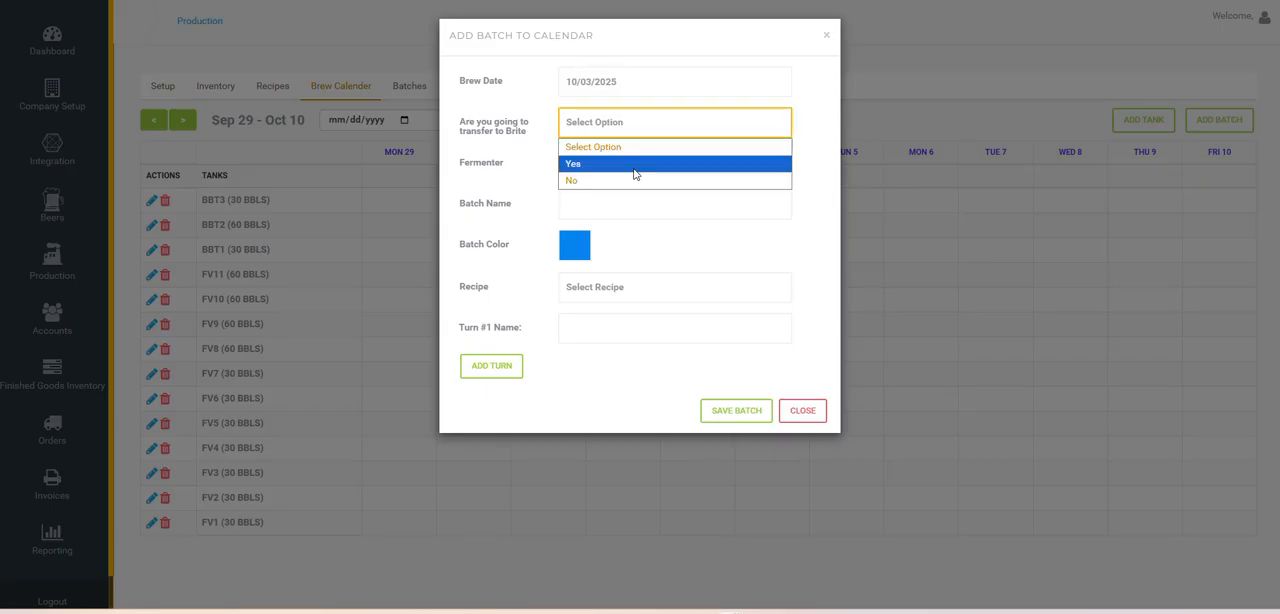
click(634, 165)
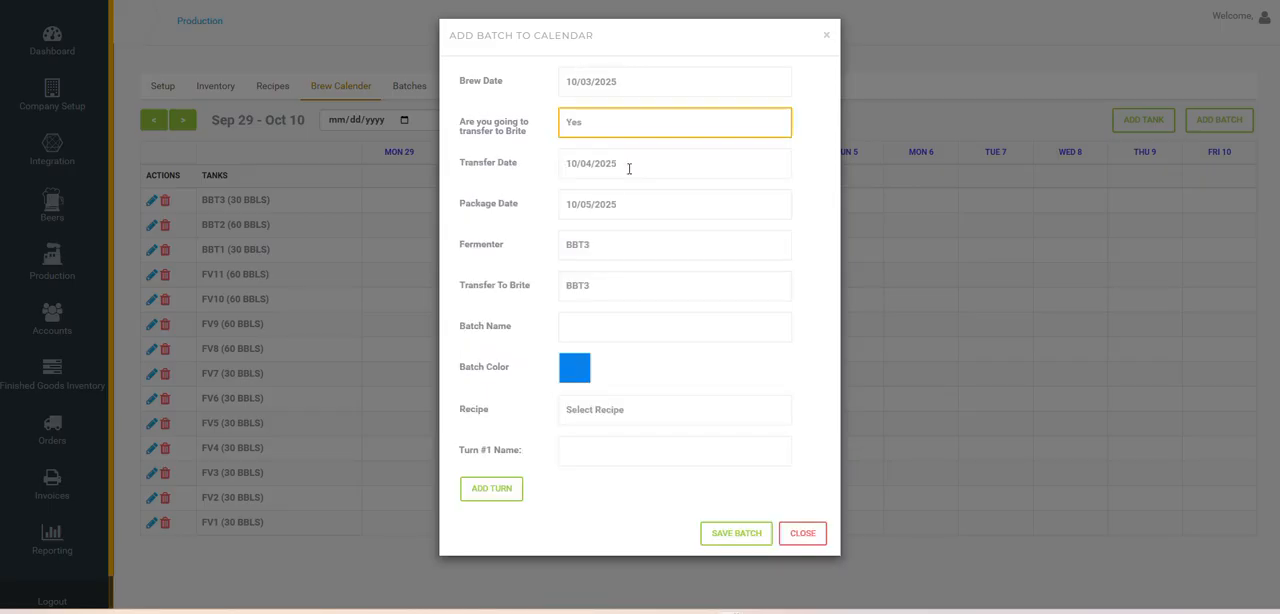
click(638, 162)
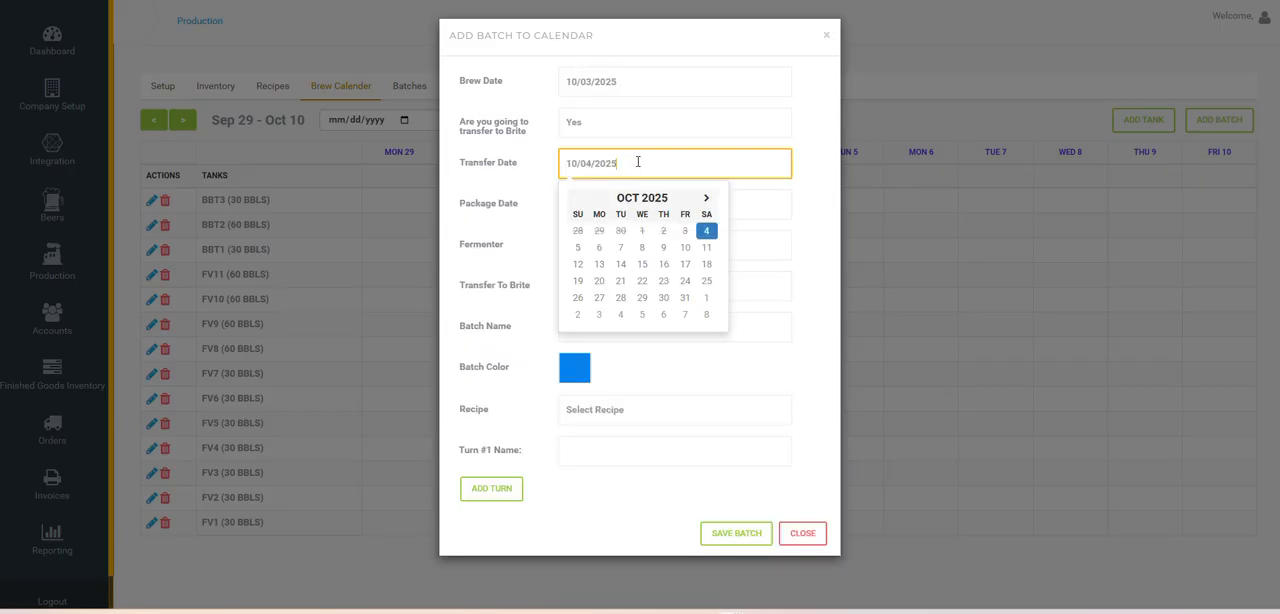
click(663, 247)
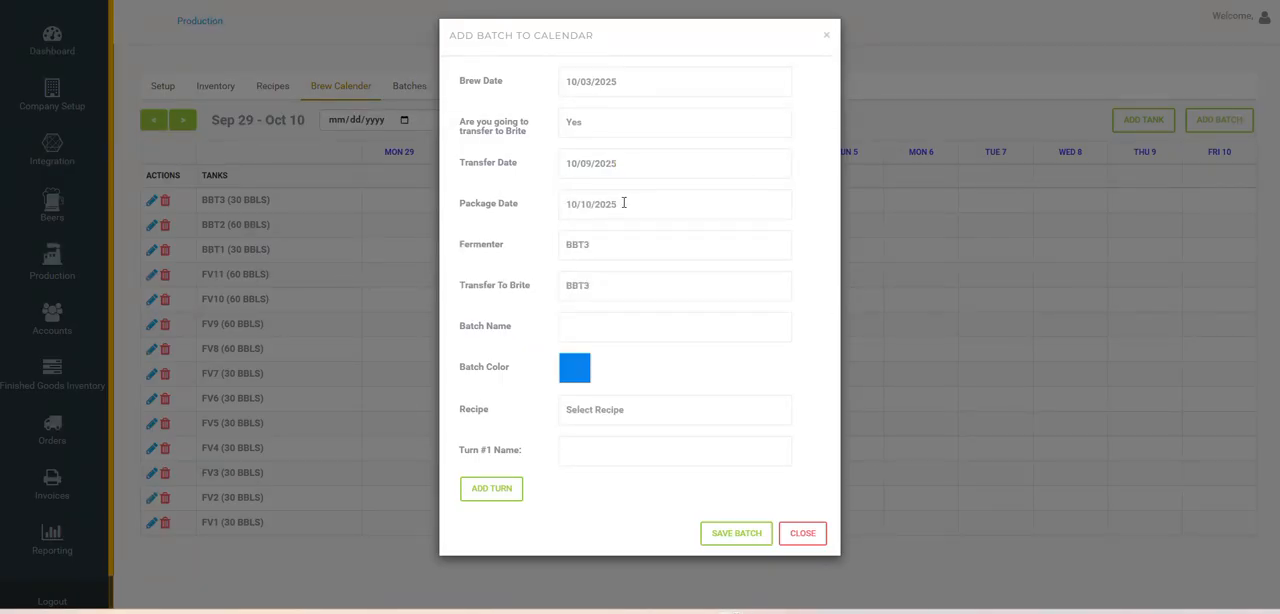
click(624, 203)
click(660, 302)
Assign fermenter FV7 and the 2nd Reef recipe to the new batch, keeping BBT3 as the brite tank
click(618, 250)
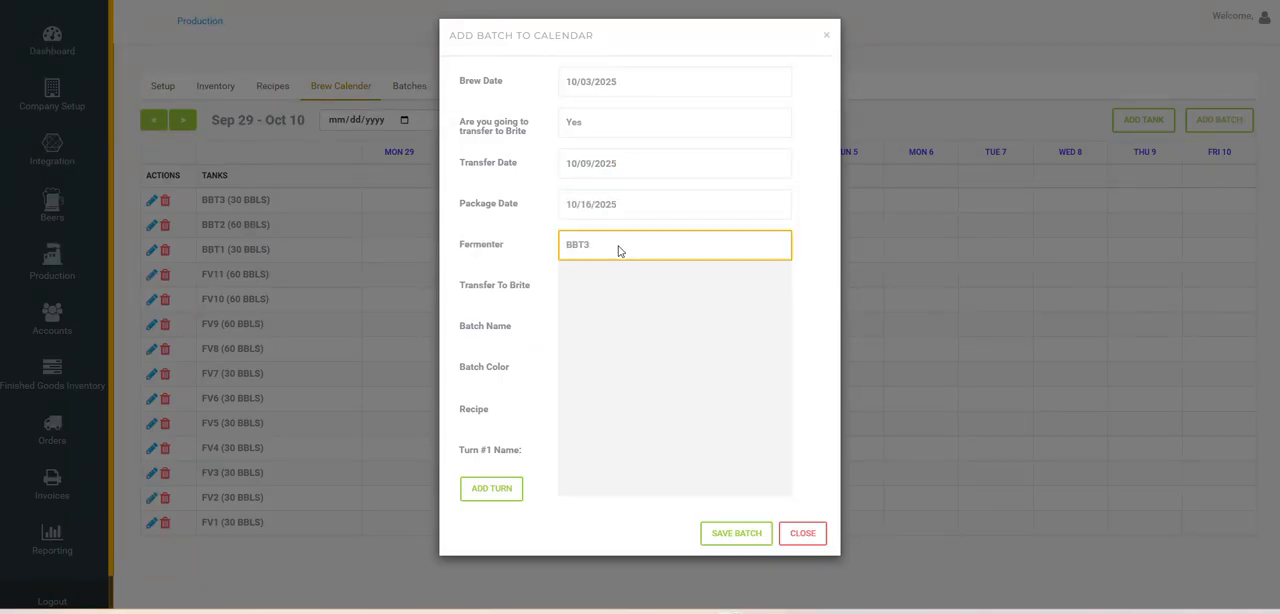
click(620, 386)
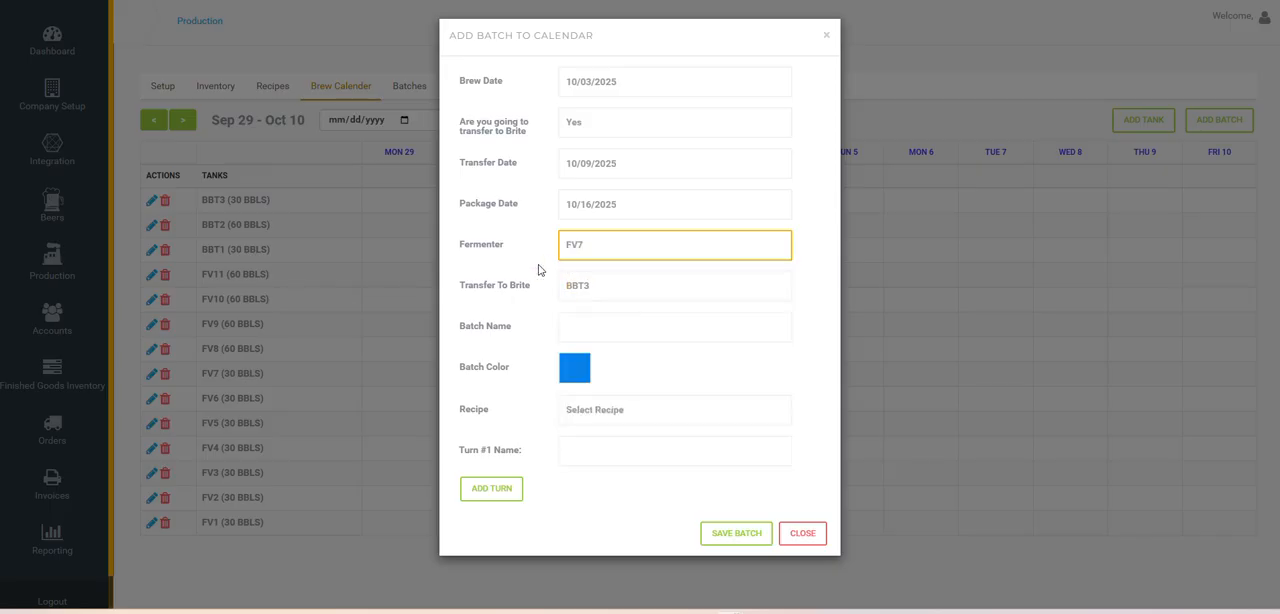
click(626, 287)
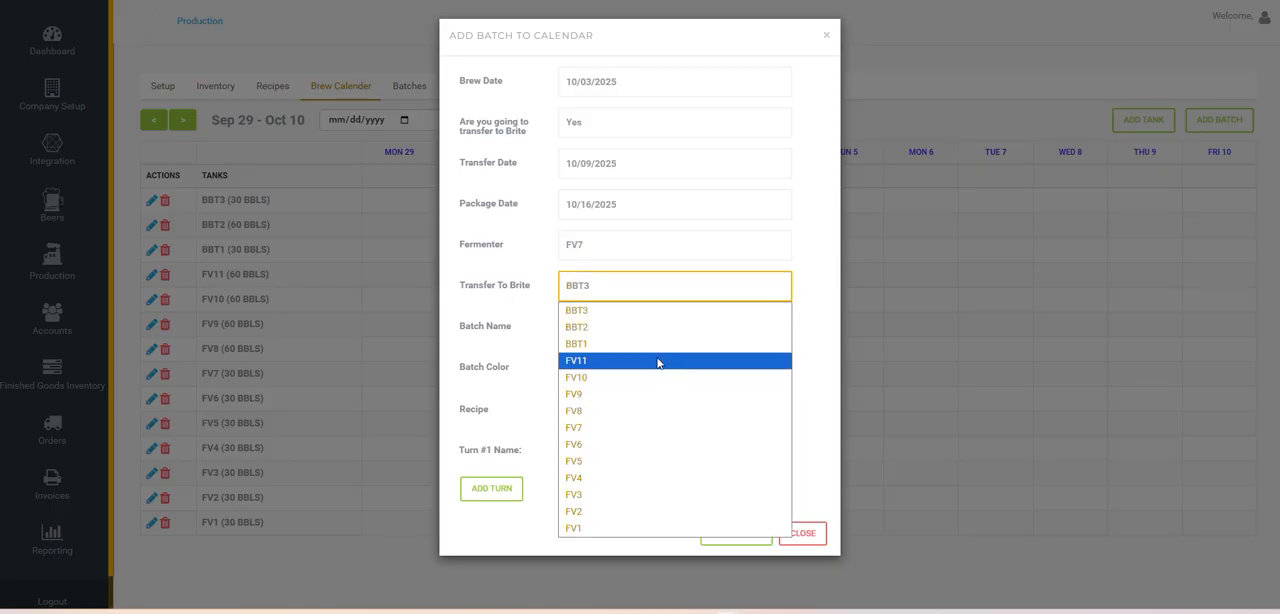
click(540, 319)
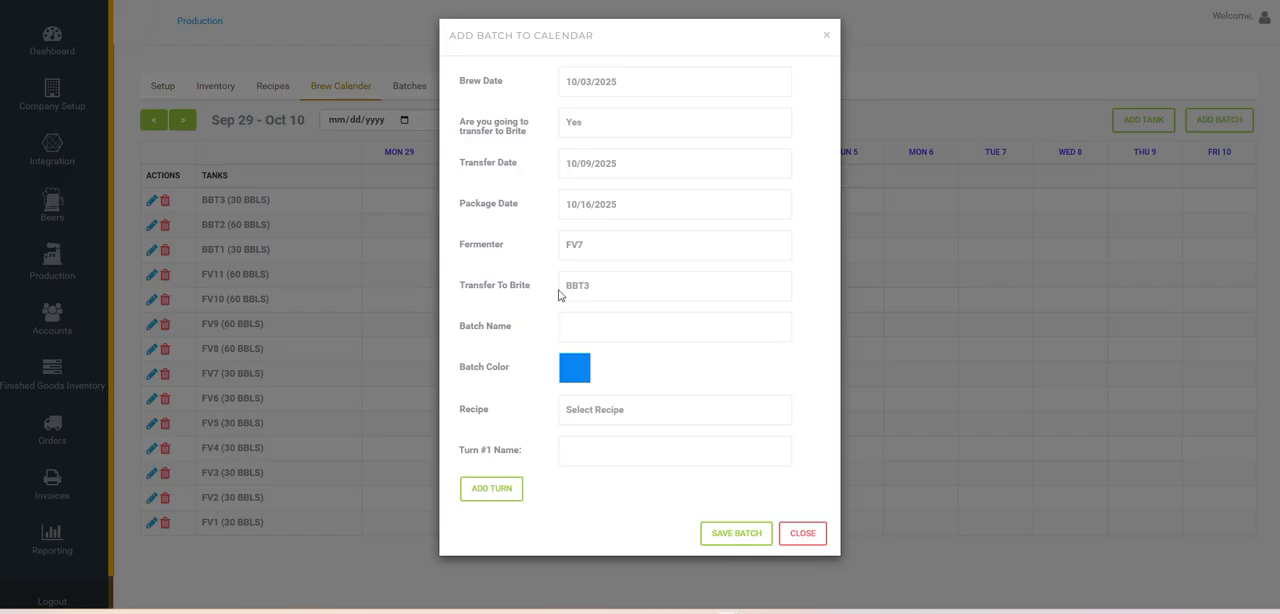
click(645, 326)
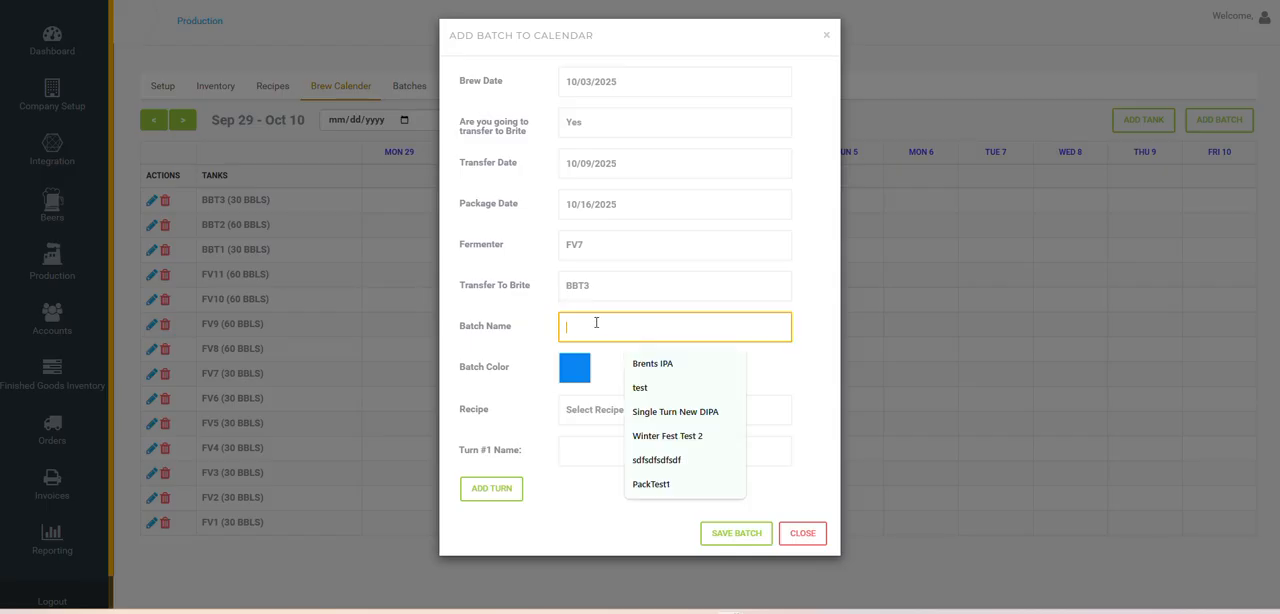
click(590, 410)
click(588, 94)
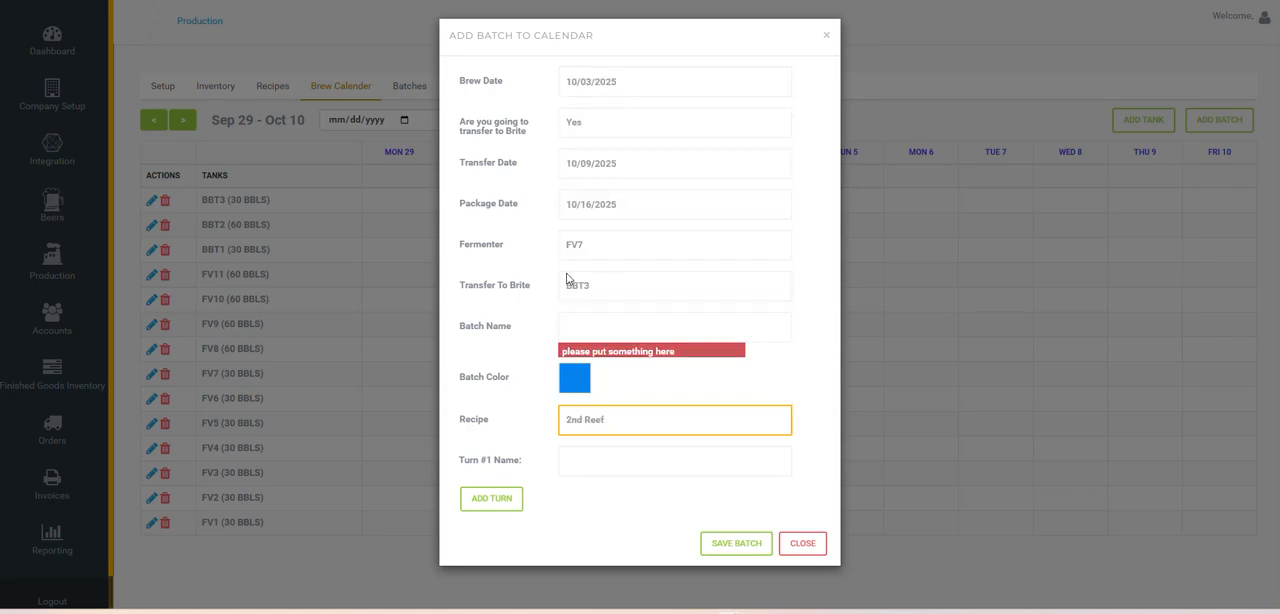
Add a second and third turn to the new batch, and close the form without saving
click(496, 499)
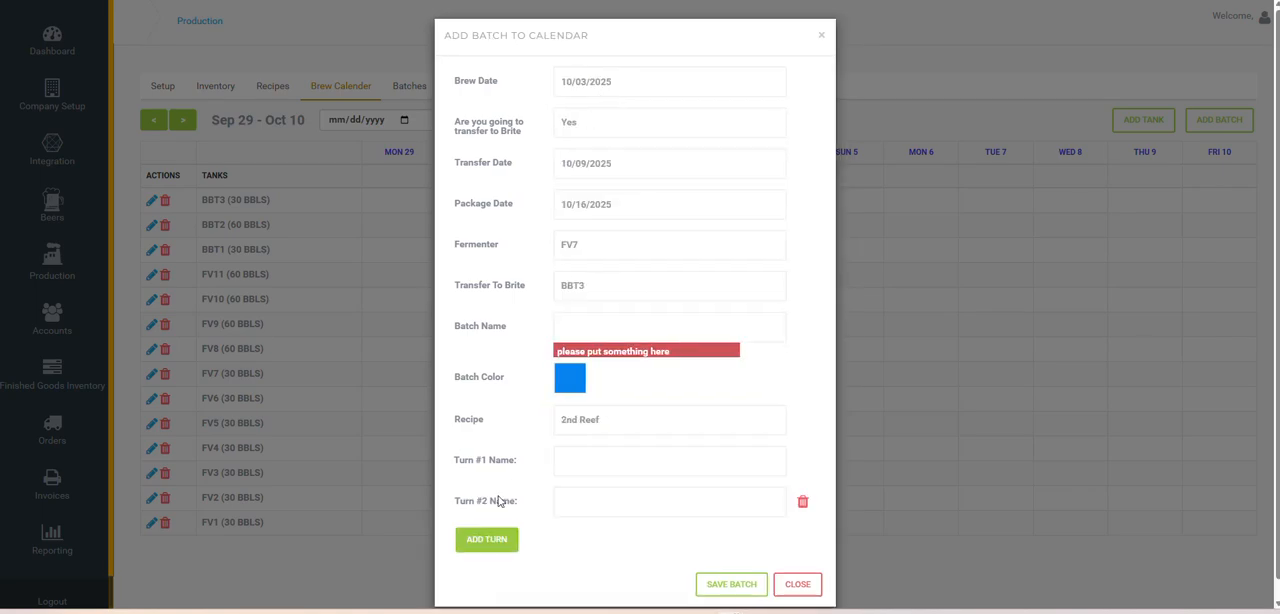
click(569, 463)
click(572, 512)
click(488, 547)
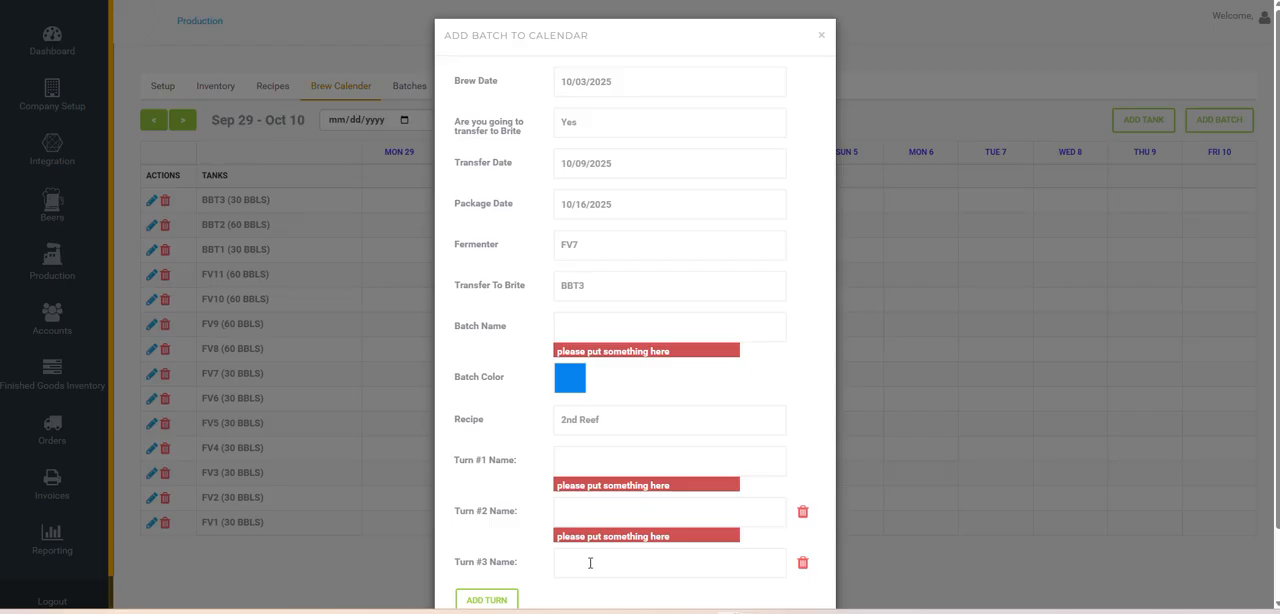
scroll(590, 565, down, 1)
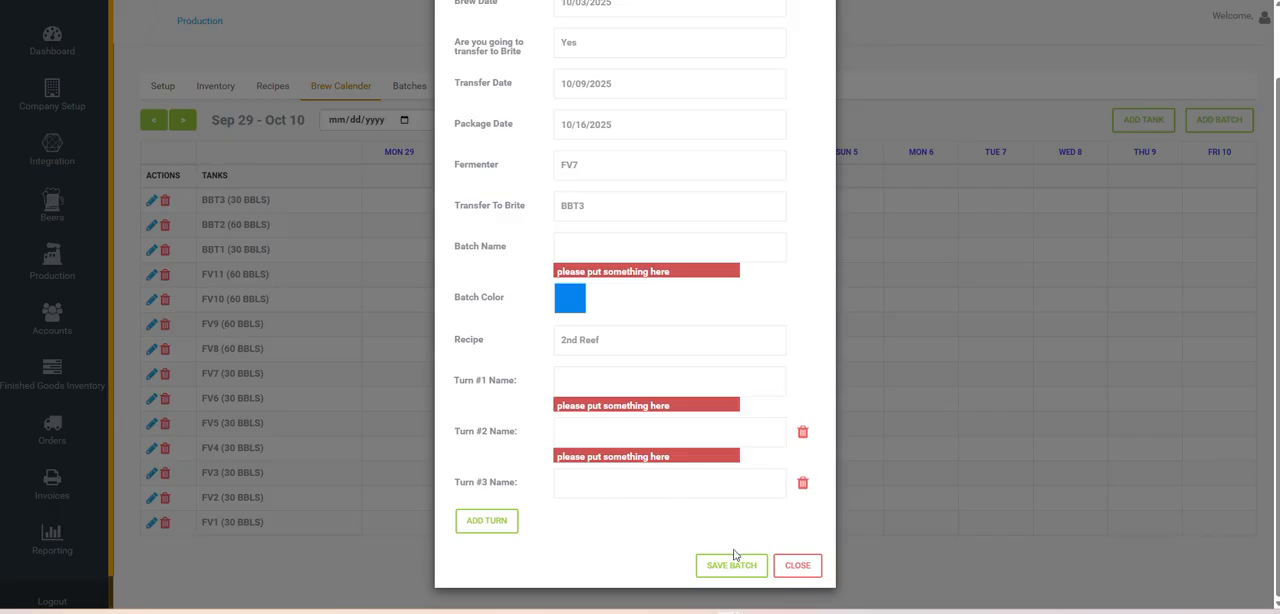
click(795, 564)
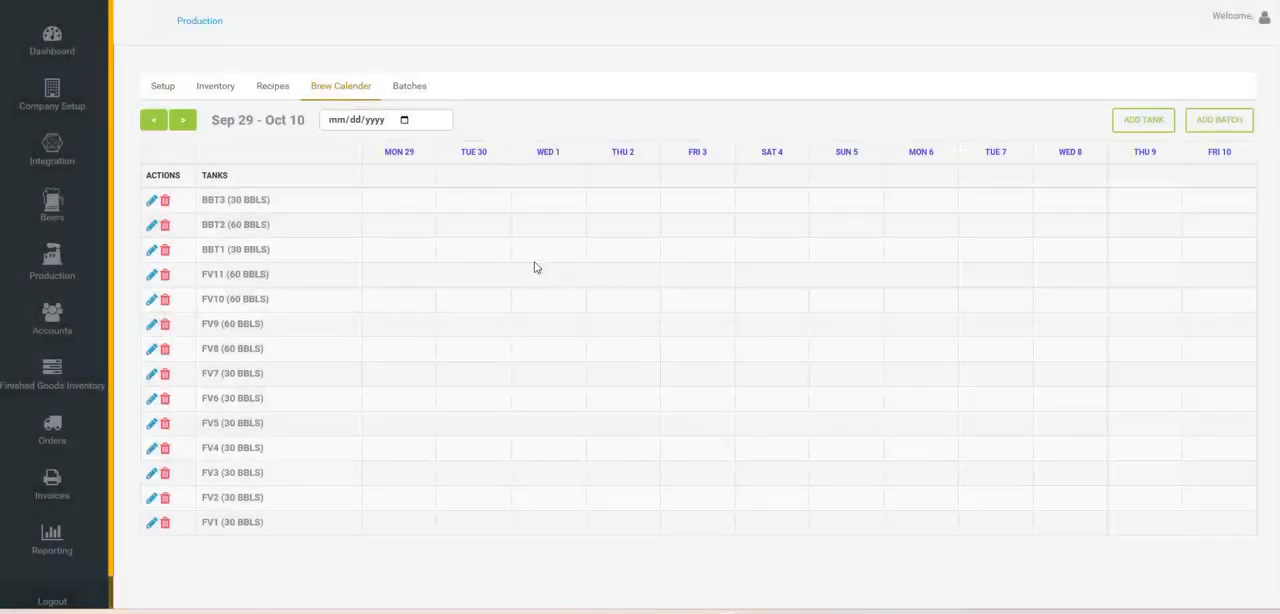
Go back through the brew calendar to Aug 24 - Sep 4, examine its daily costs, and open the batches list
click(154, 121)
click(154, 121)
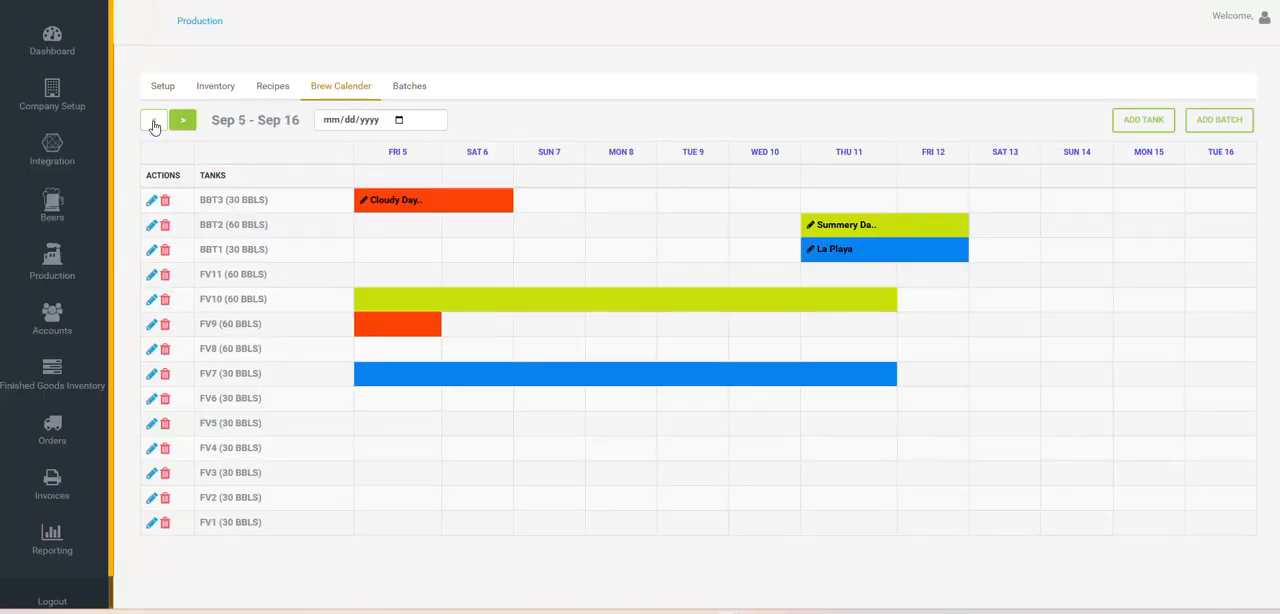
click(155, 121)
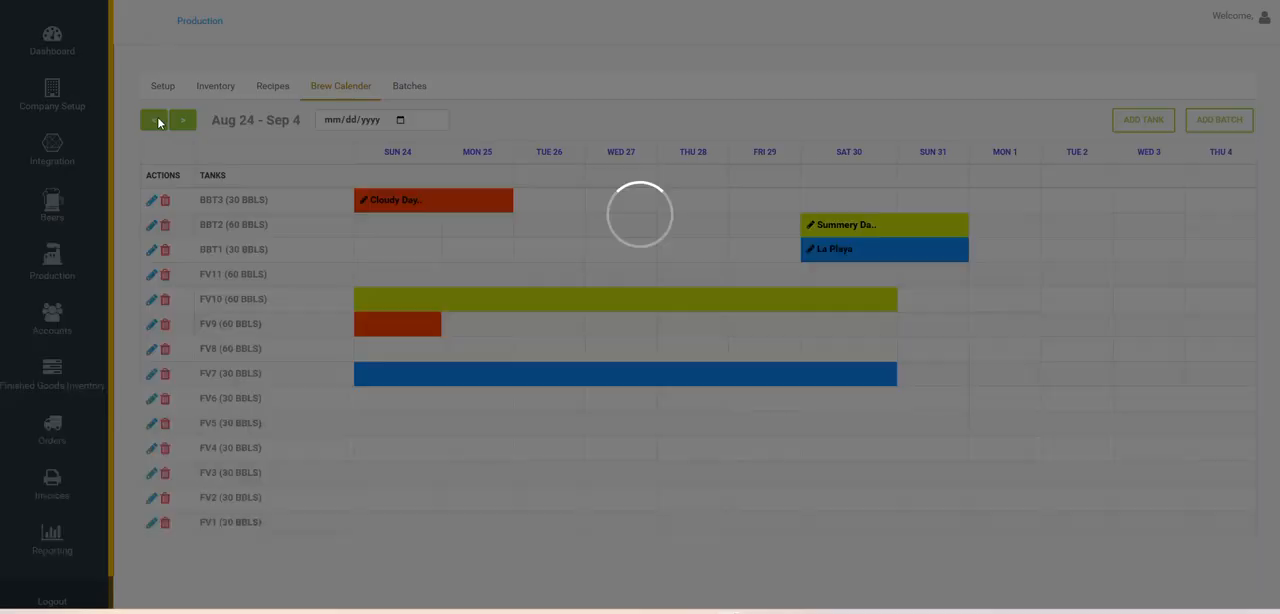
drag(560, 175, 529, 176)
click(534, 175)
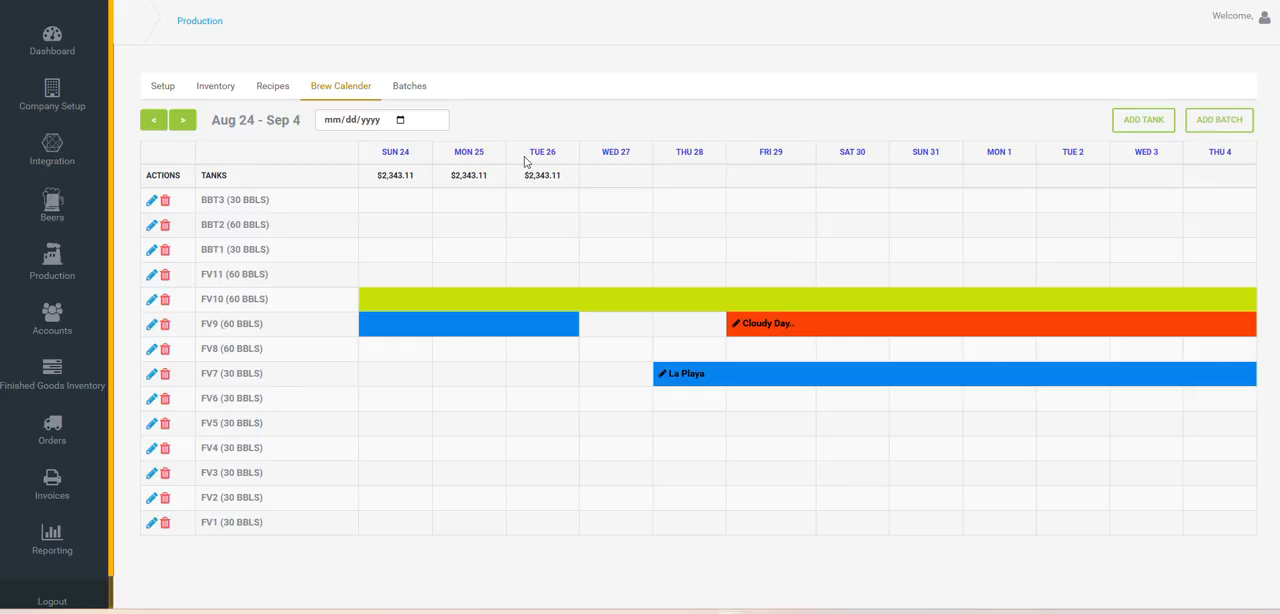
drag(557, 177, 526, 175)
click(560, 178)
click(410, 88)
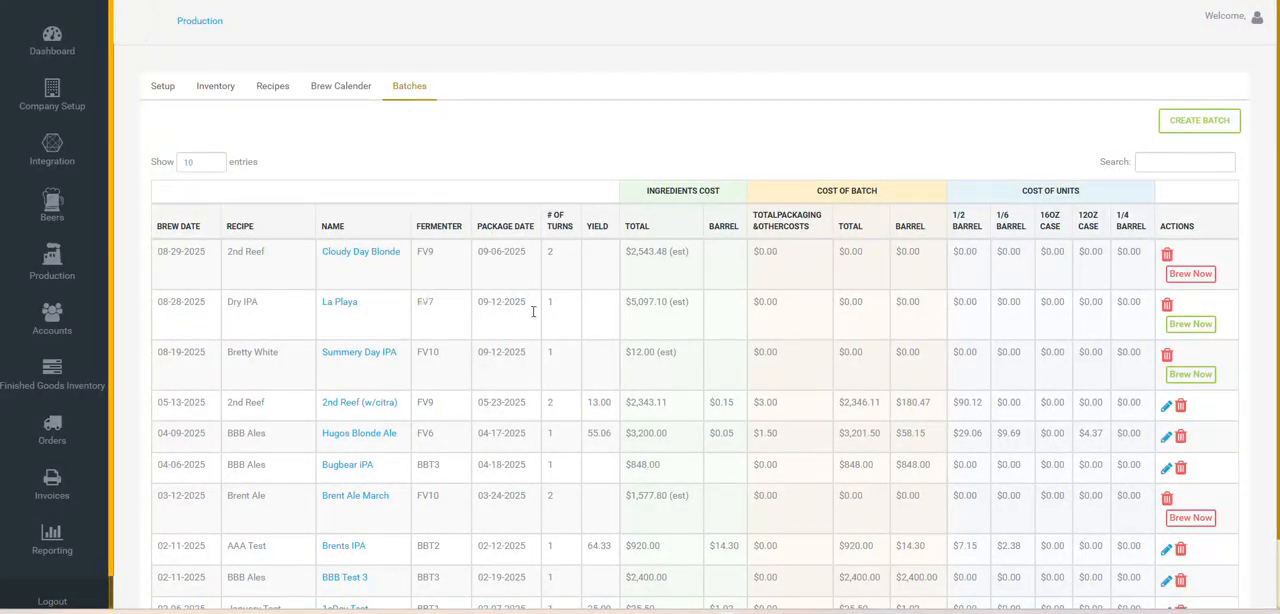
Try to brew the Cloudy Day Blonde batch, read the ingredient requirements shown, and close the dialog
scroll(641, 327, down, 1)
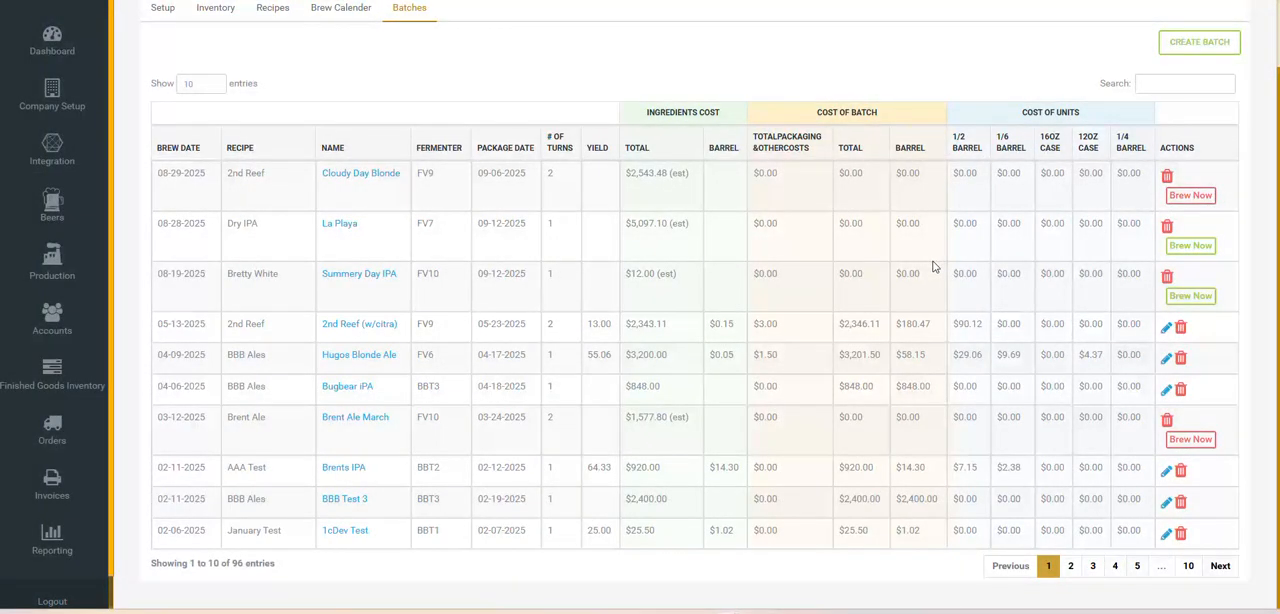
click(1196, 197)
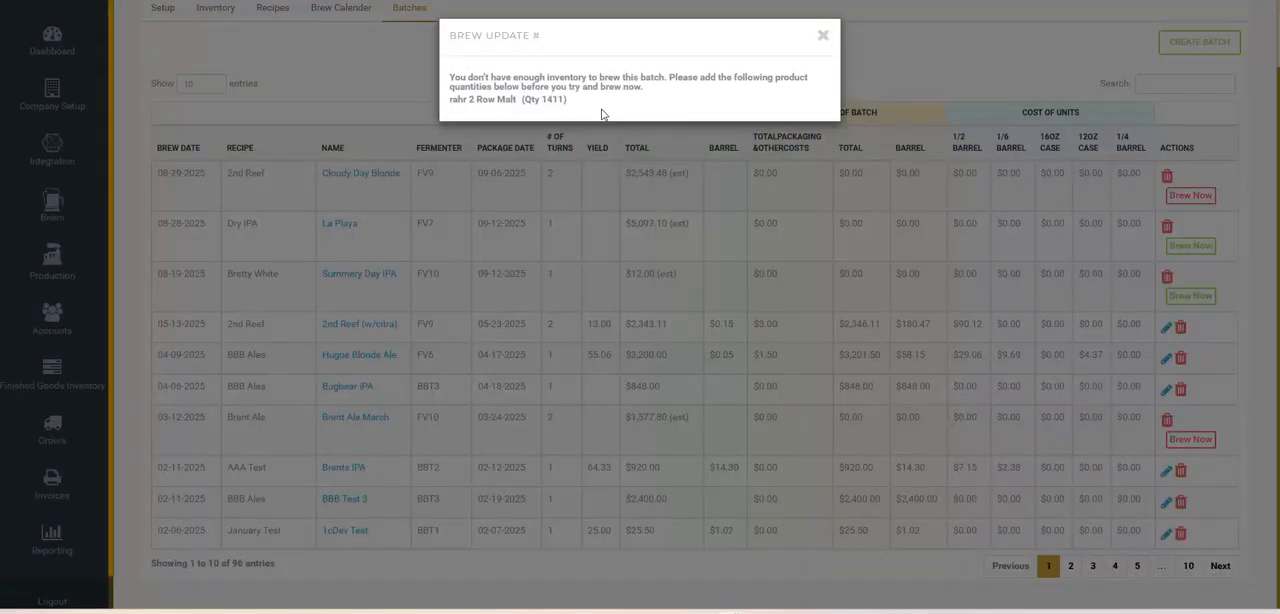
drag(569, 101, 452, 78)
click(515, 84)
double_click(545, 99)
click(577, 84)
double_click(558, 100)
click(553, 97)
click(823, 35)
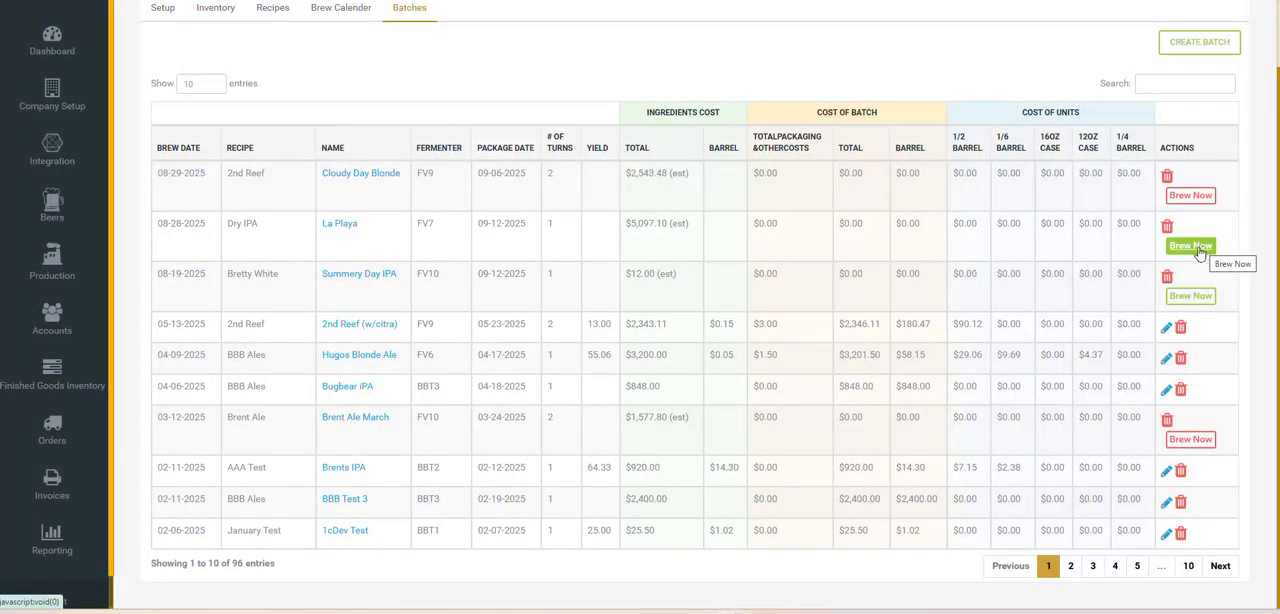
Open the Hugos Blonde Ale batch and examine its packaging units and cost per unit
click(1165, 359)
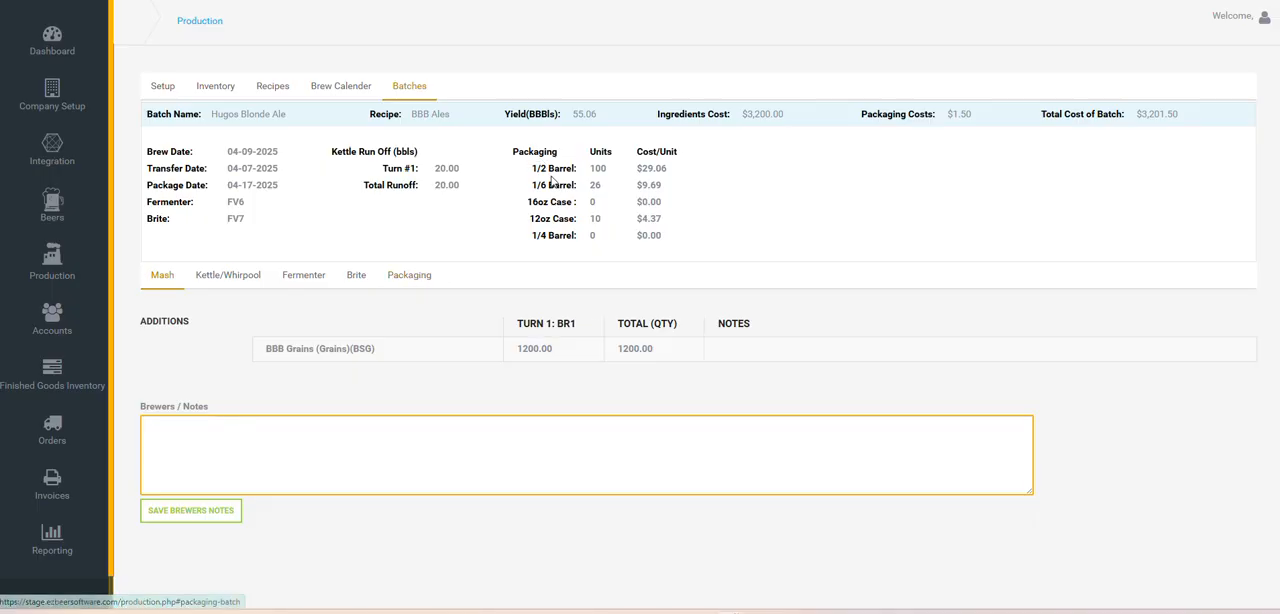
drag(545, 170, 650, 168)
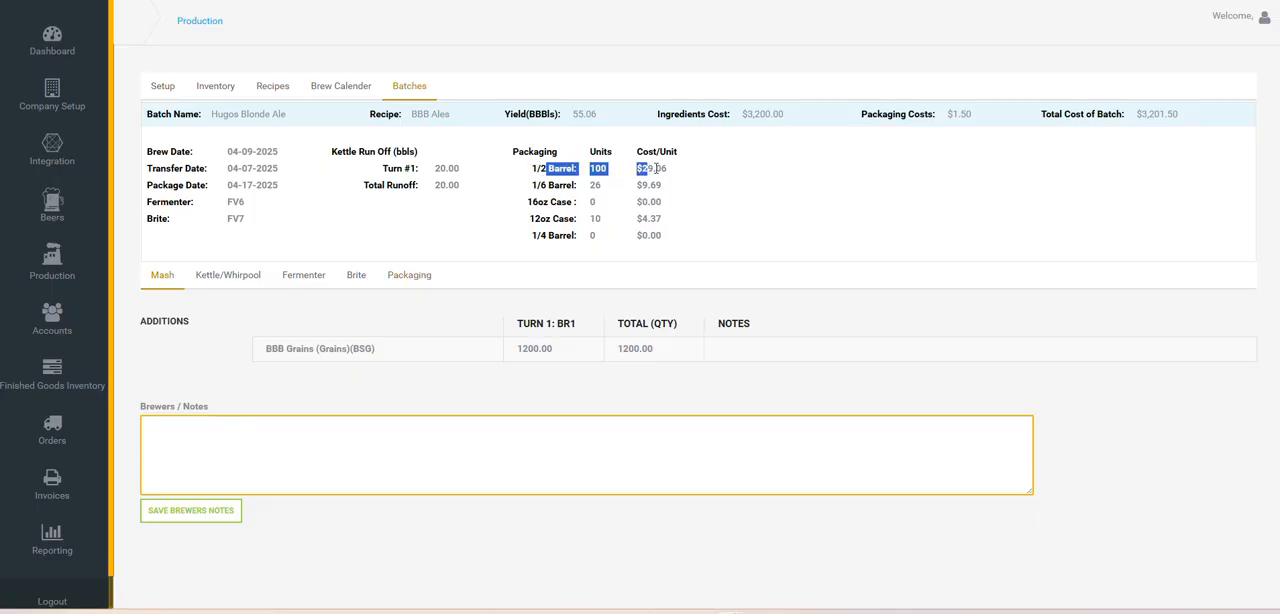
click(651, 168)
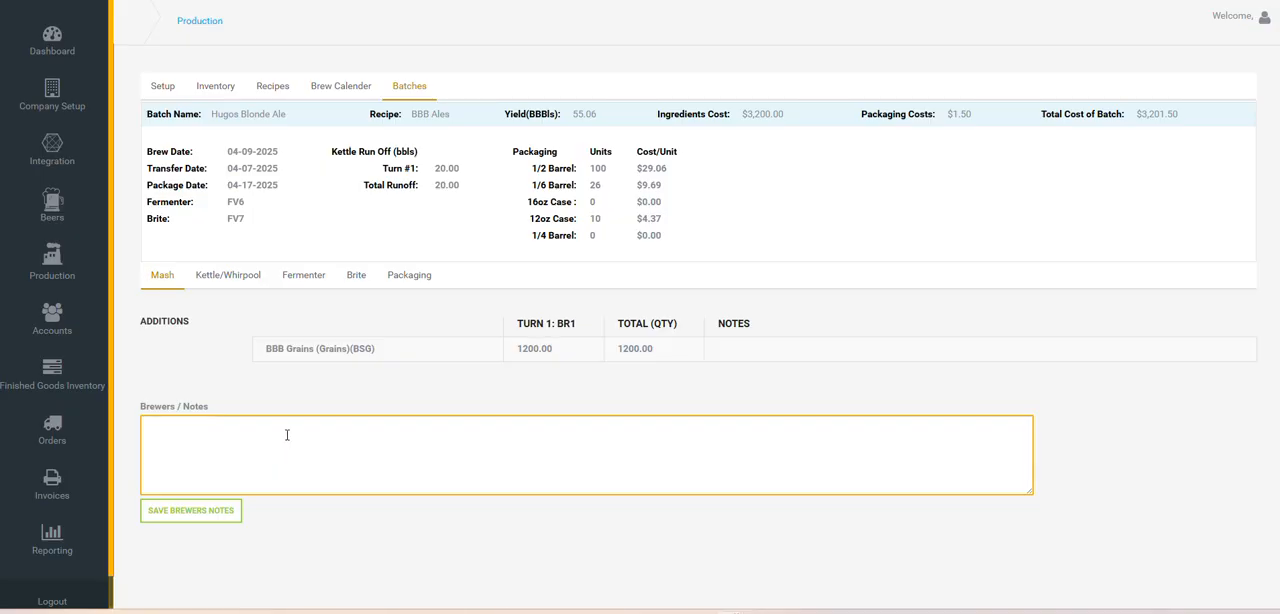
Review the batch's kettle/whirlpool additions and runoff into the fermenter, followed by its fermenter and brite additions
click(240, 280)
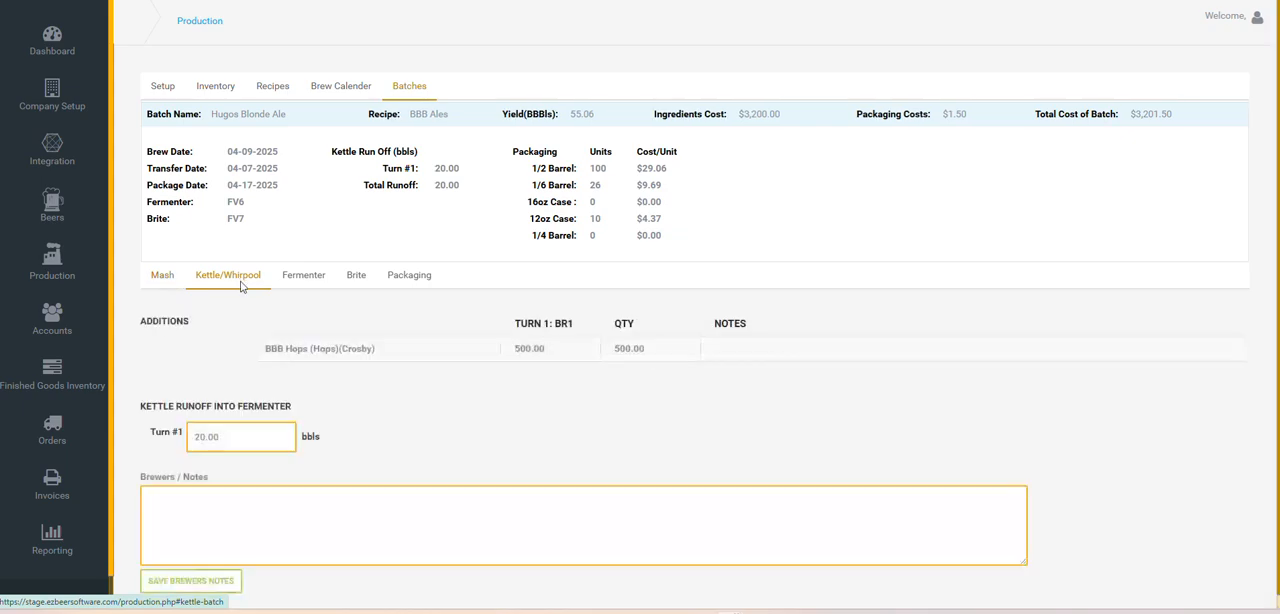
double_click(238, 437)
click(238, 437)
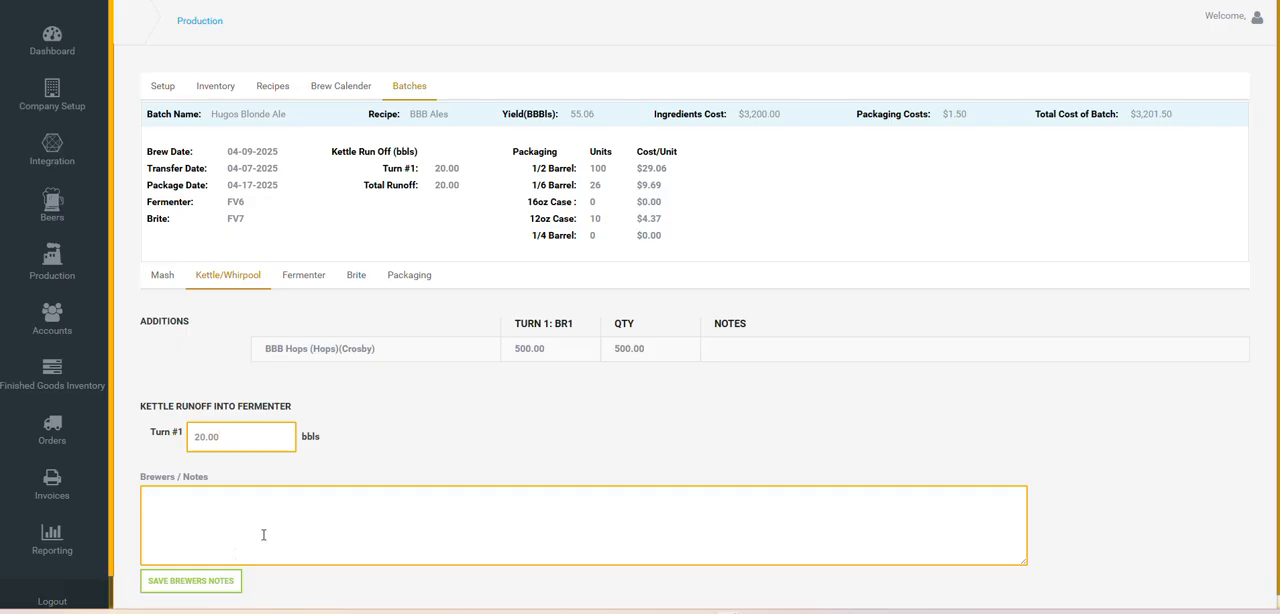
click(296, 283)
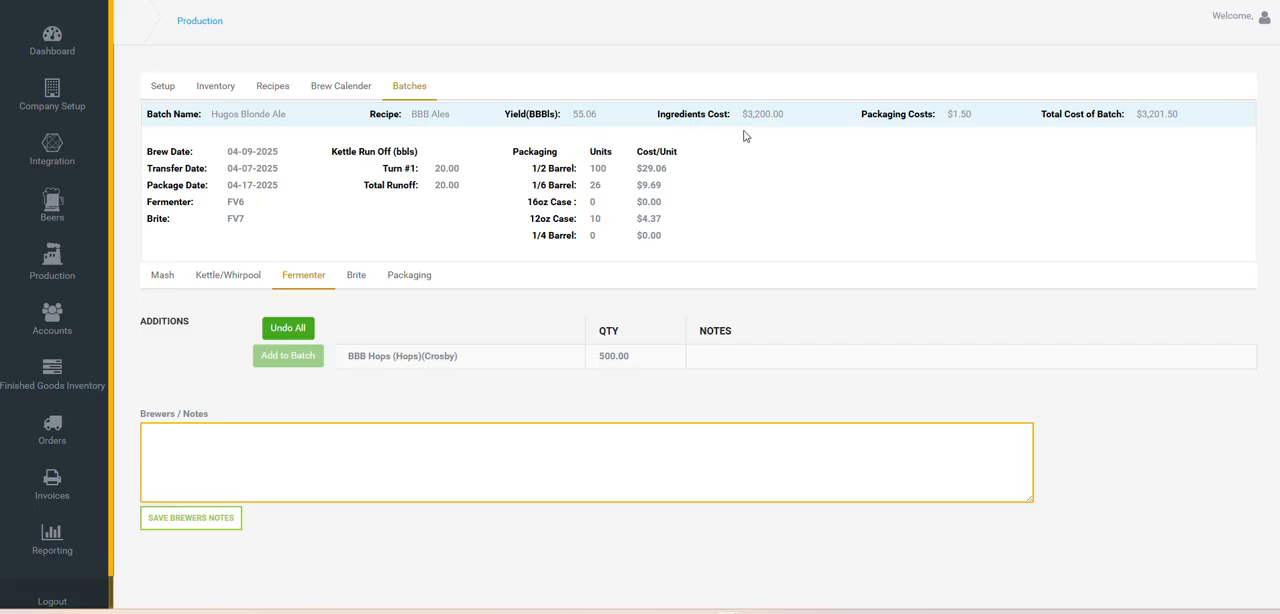
click(355, 276)
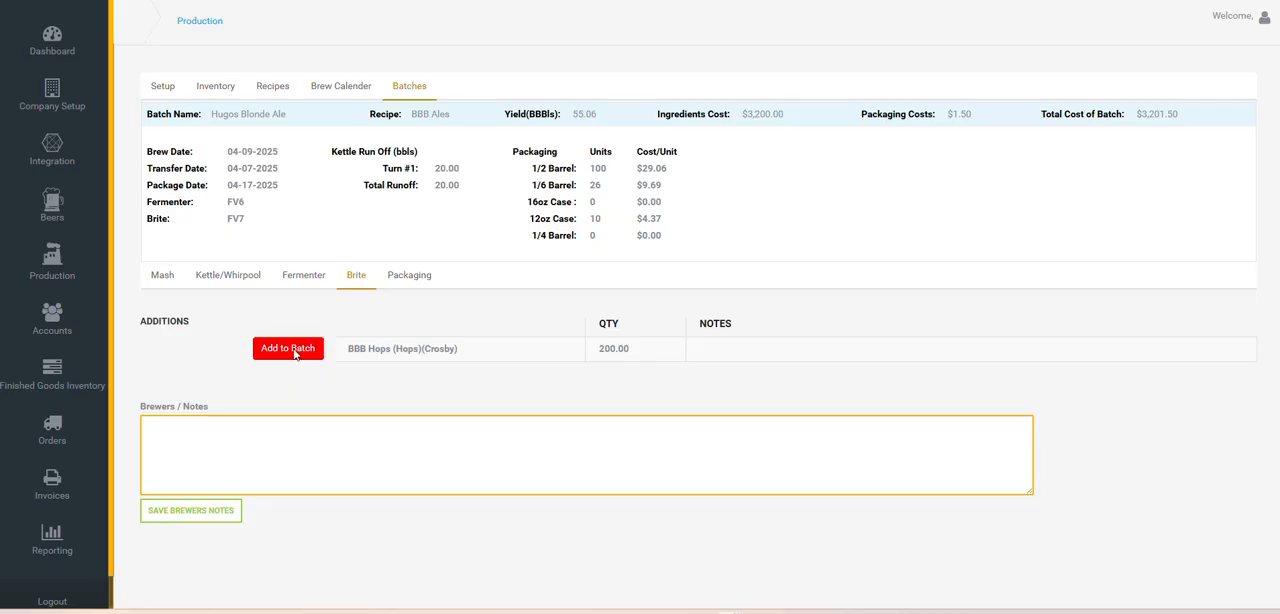
Review the batch's packaging items and browse the product choices for Item 1, keeping Canyon Red Ale (Lager) (1/2 Barrel)
click(412, 276)
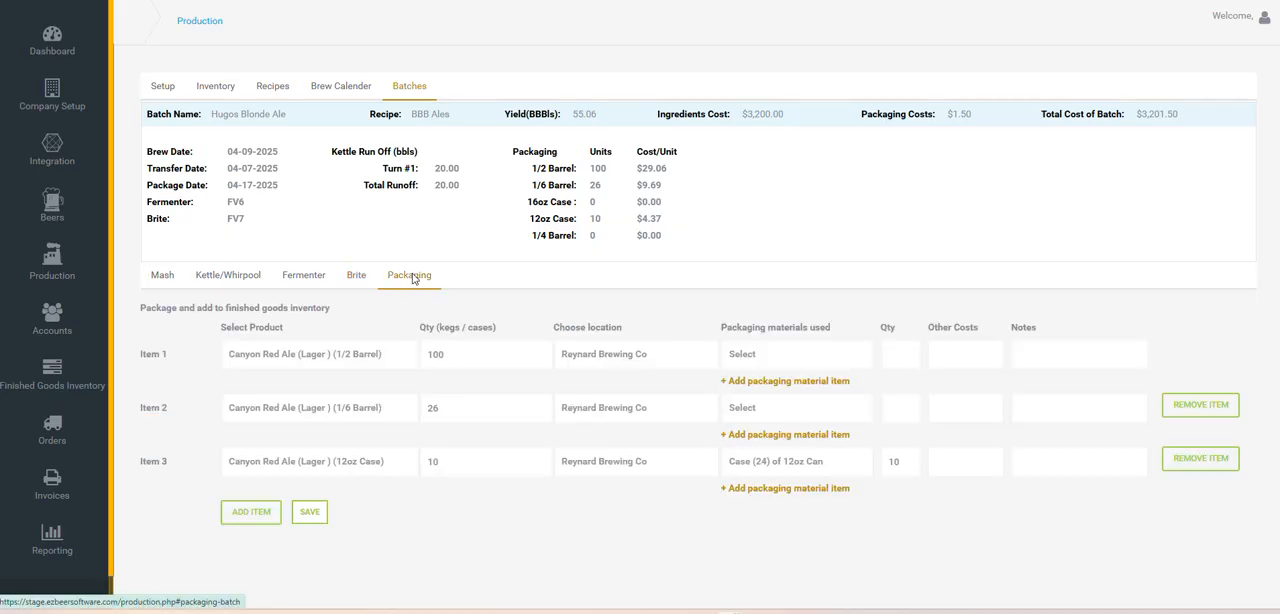
click(356, 276)
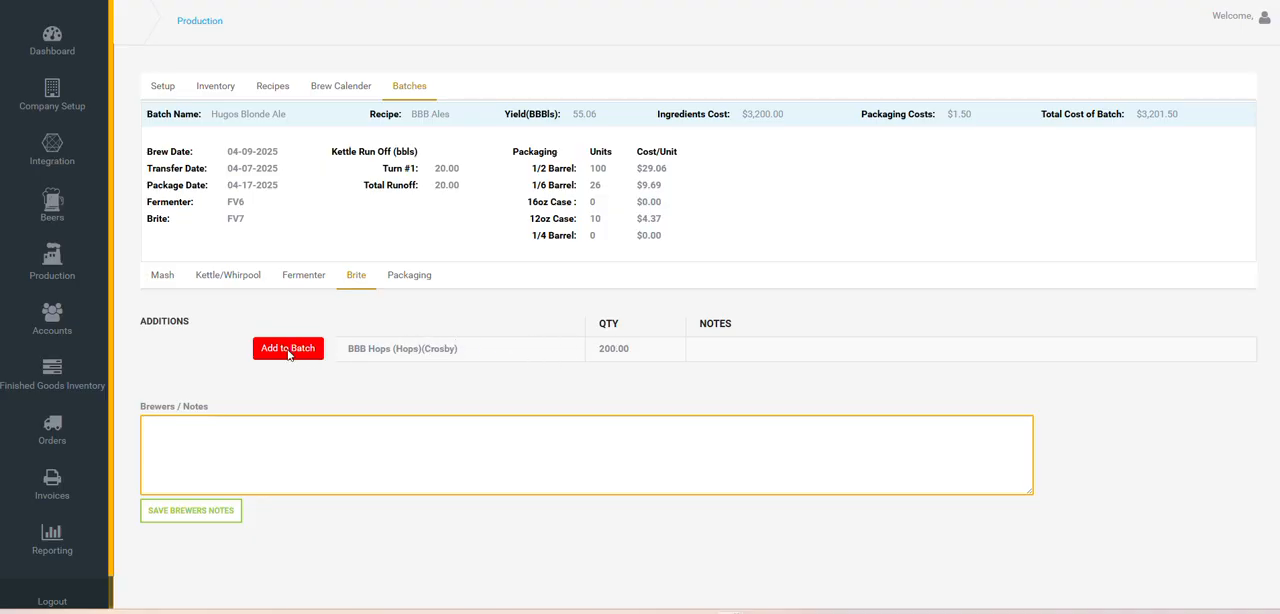
click(417, 277)
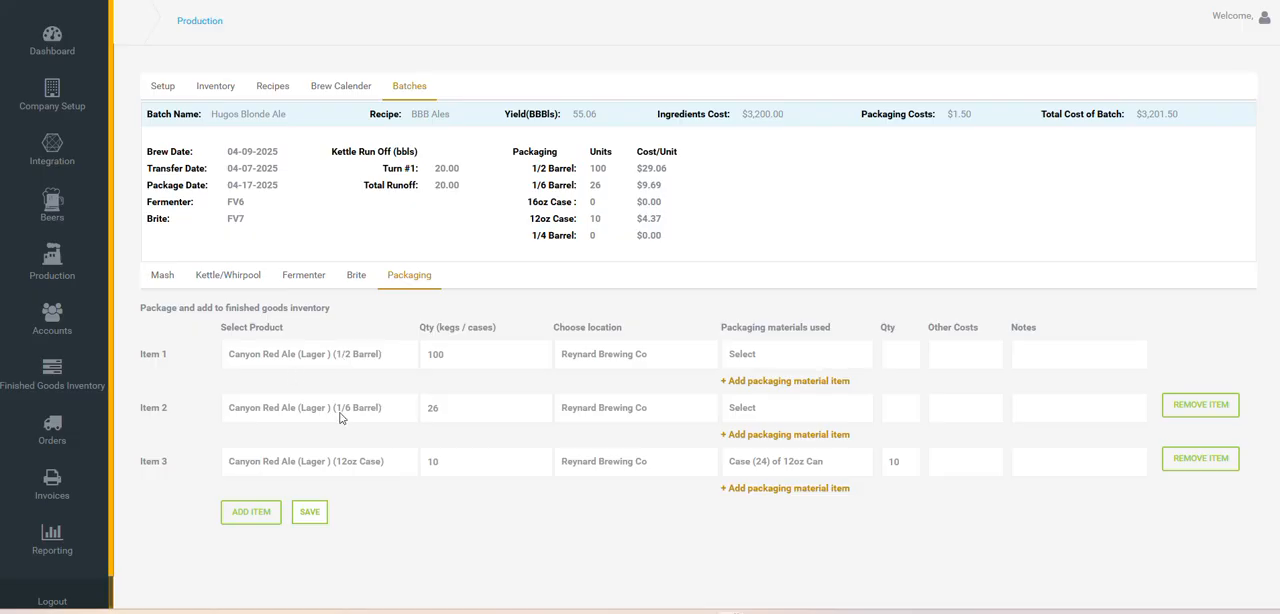
click(330, 356)
scroll(326, 205, down, 5)
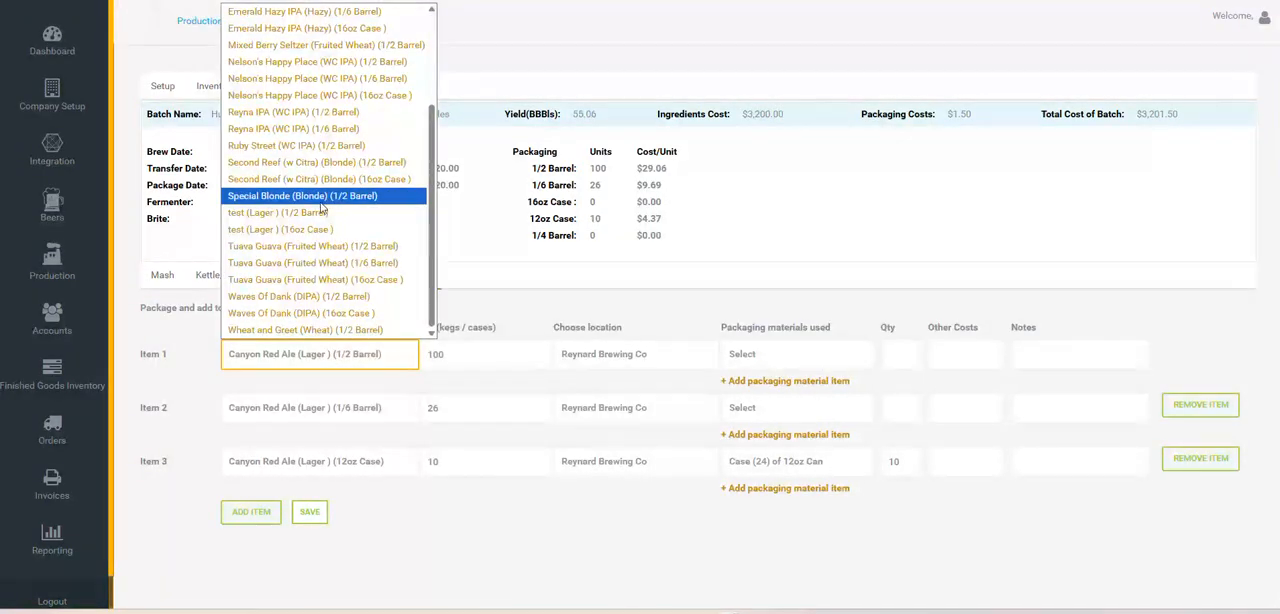
scroll(323, 205, up, 4)
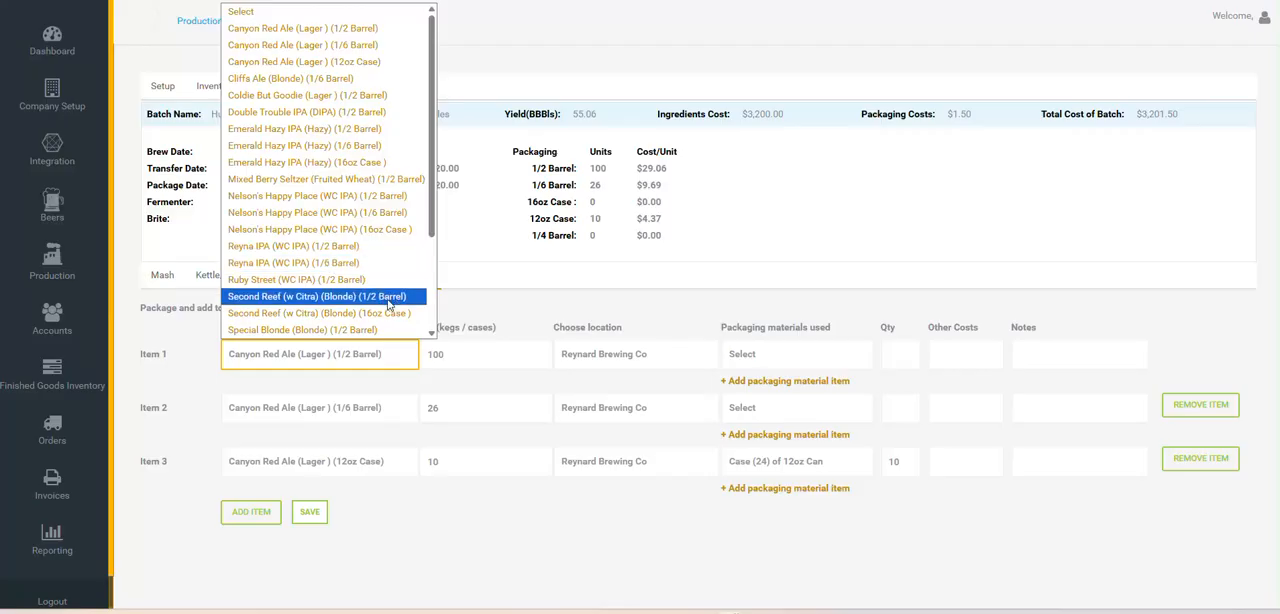
click(459, 308)
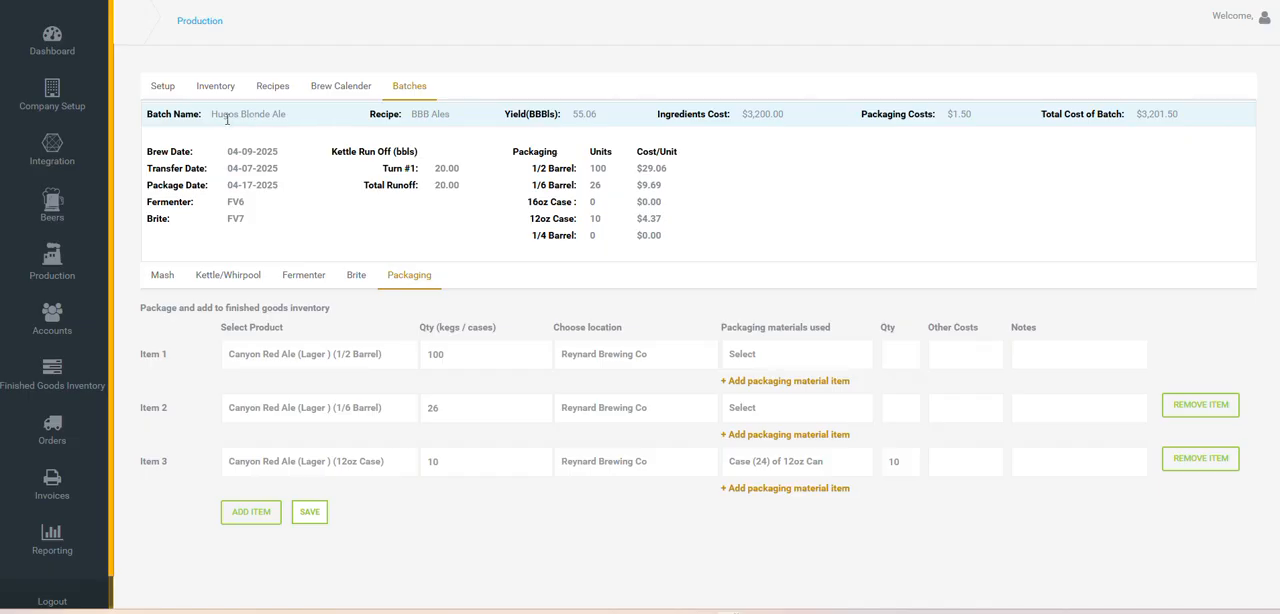
Examine the batch name, recipe, and cost per unit for each package size in the batch summary
drag(227, 119, 283, 116)
drag(448, 113, 442, 114)
click(388, 329)
drag(559, 168, 666, 219)
click(659, 202)
In the finished goods inventory, view Coldie But Goodie's 1/2 Barrel history at OverFlow Warehouse and its adjustment form, closing it without submitting
click(88, 390)
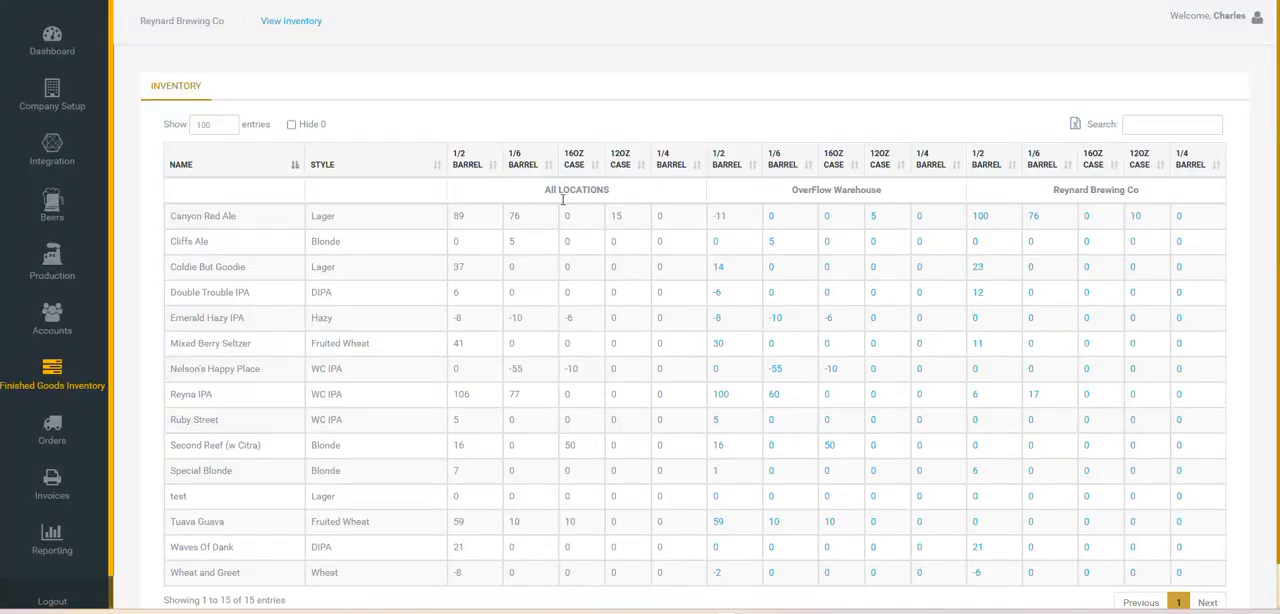
click(719, 268)
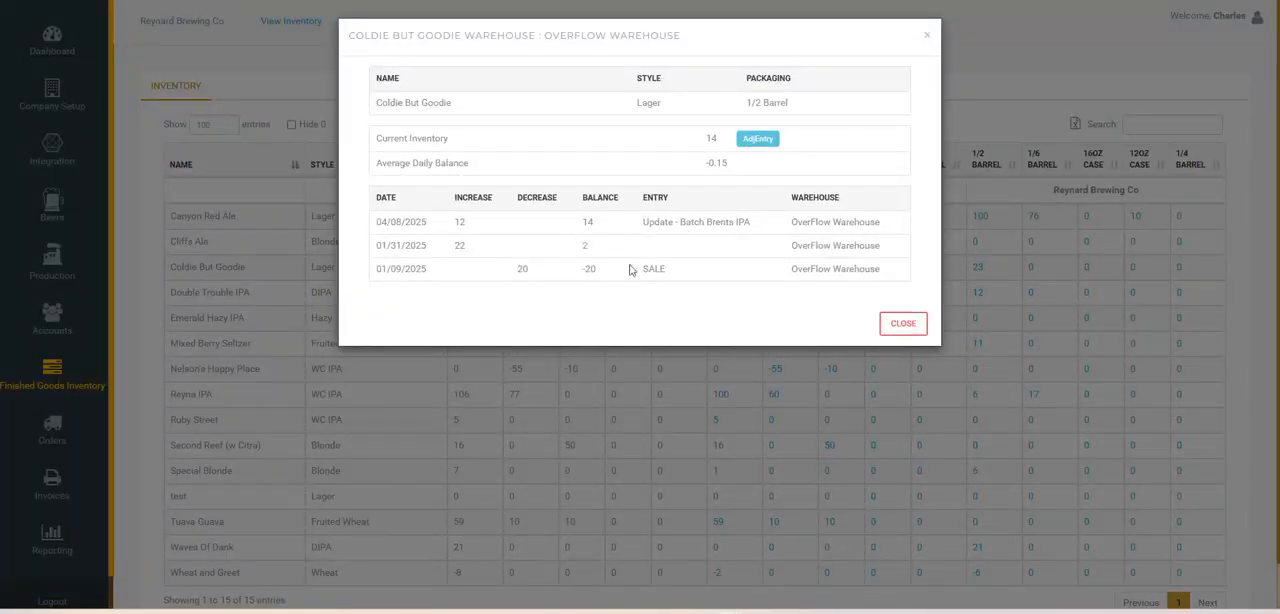
click(762, 137)
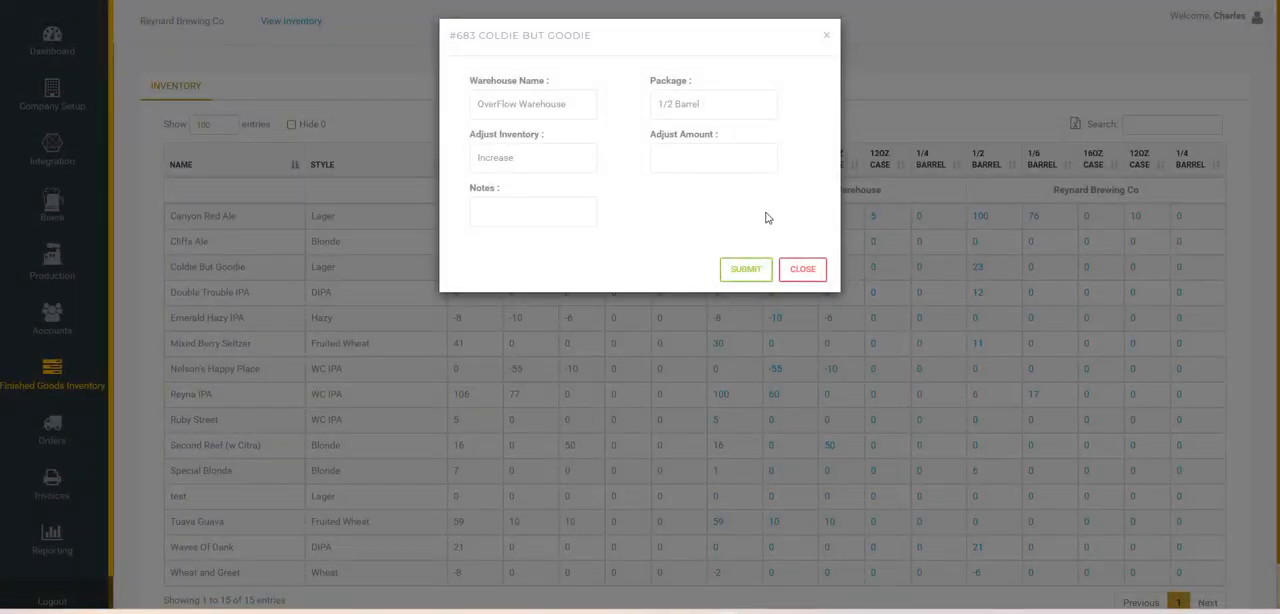
click(797, 270)
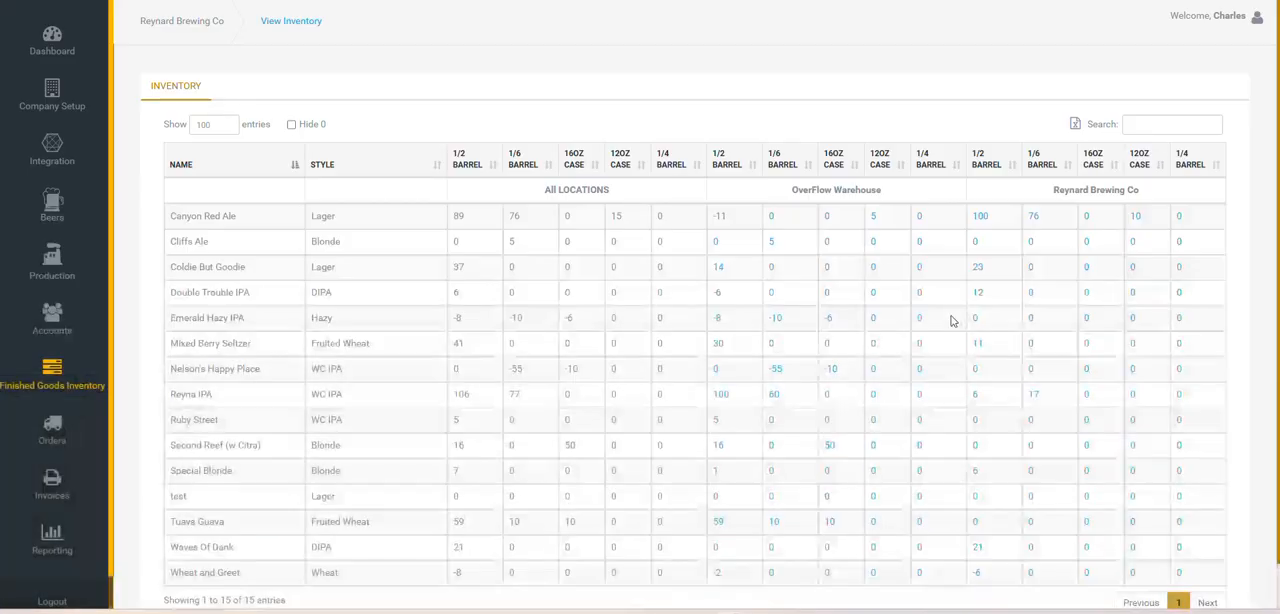
Open the current orders and start processing the delivery of The Meadows' Cliffs Ale order
click(53, 428)
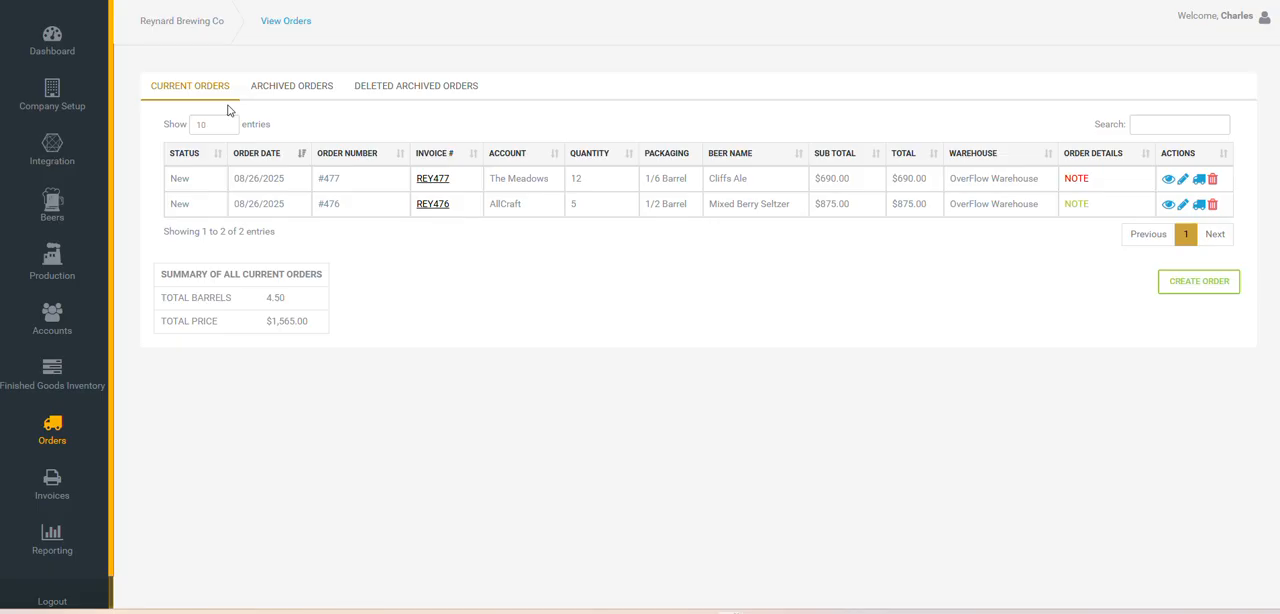
drag(232, 88, 198, 90)
click(1200, 180)
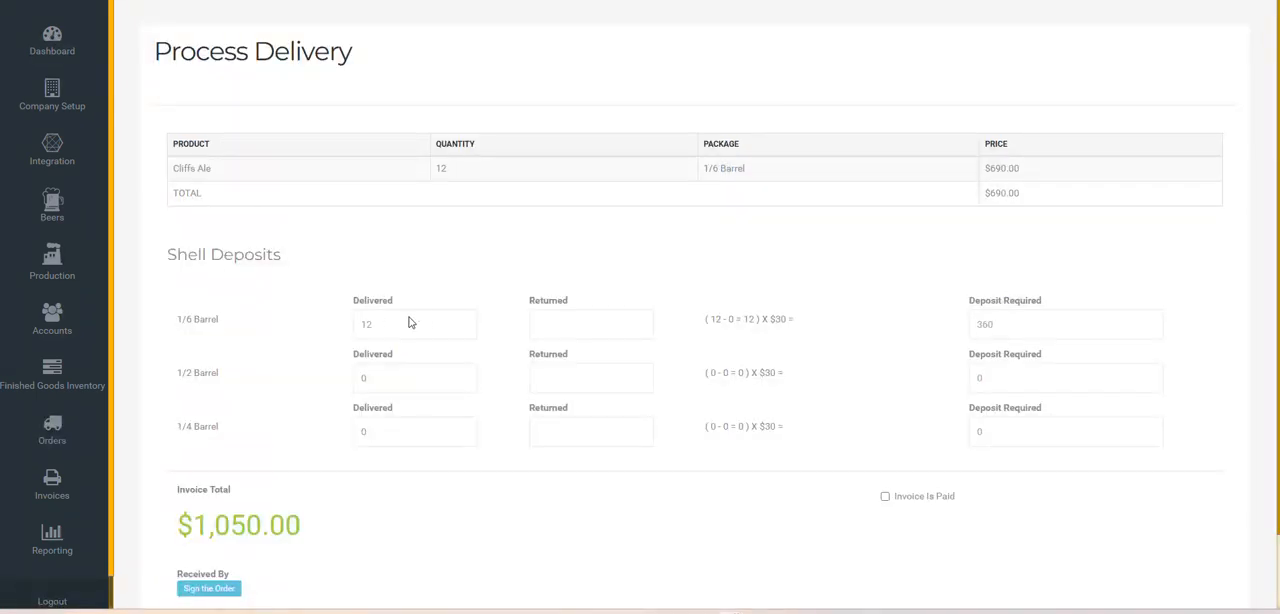
Record the returned shells as 10 for 1/6 Barrel, 0 for 1/2 Barrel and 0 for 1/4 Barrel
click(563, 322)
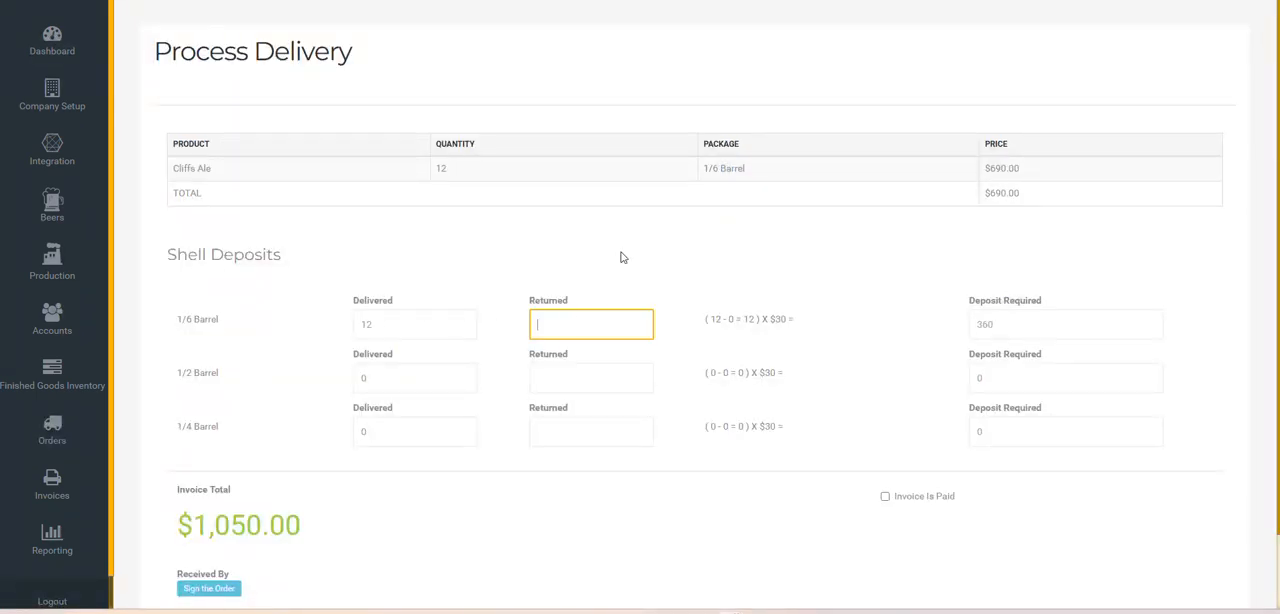
click(620, 257)
click(552, 380)
click(580, 435)
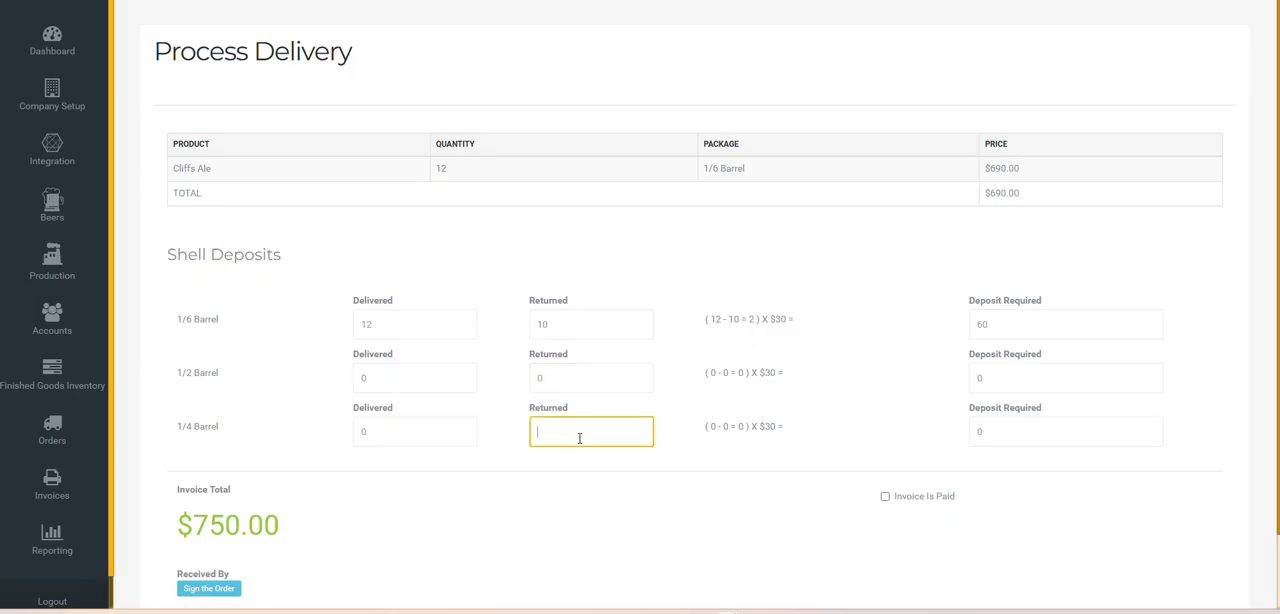
click(608, 272)
Sign the order as received with a handwritten signature, and complete the delivery and send the invoice
scroll(600, 360, down, 1)
click(219, 505)
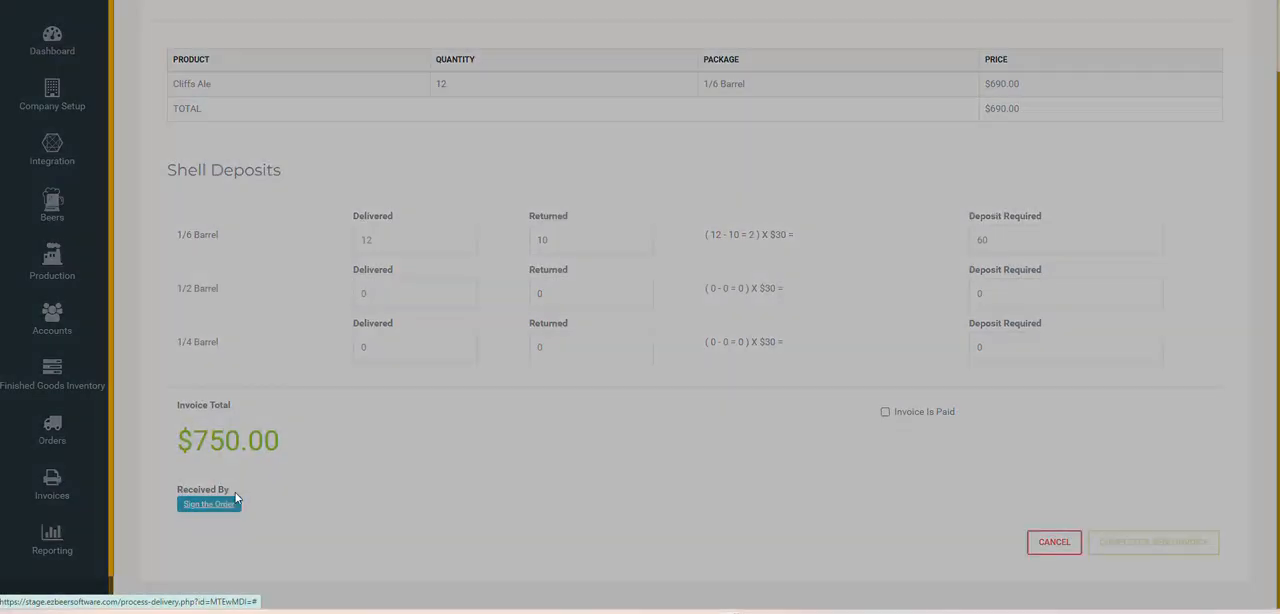
mouse_move(503, 337)
mouse_down()
mouse_move(559, 286)
mouse_move(629, 320)
mouse_move(717, 286)
mouse_move(712, 296)
mouse_up()
click(838, 413)
scroll(820, 320, down, 2)
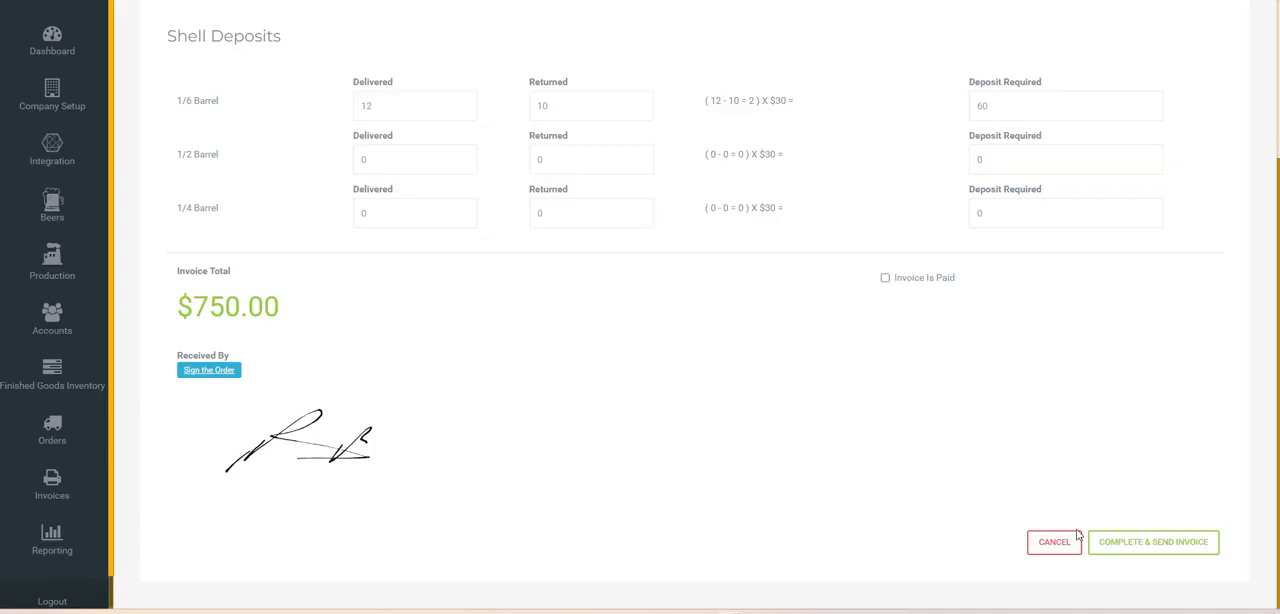
click(1144, 544)
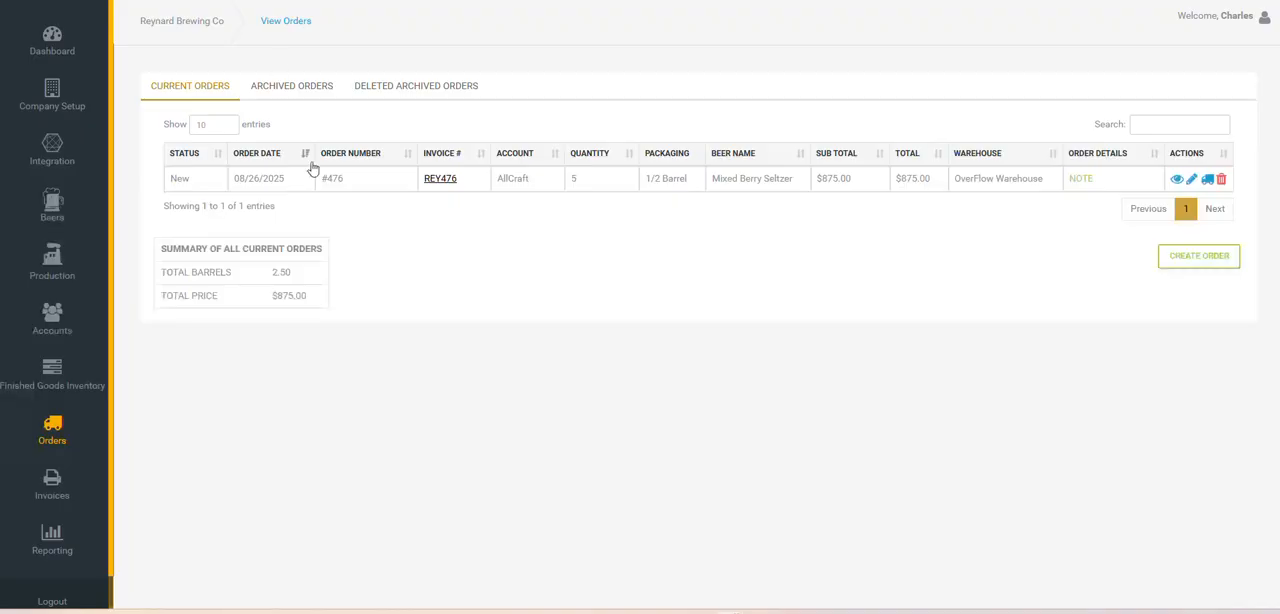
Check the archived orders, return to the current orders, and read the AllCraft order's note and history before closing its details
click(305, 92)
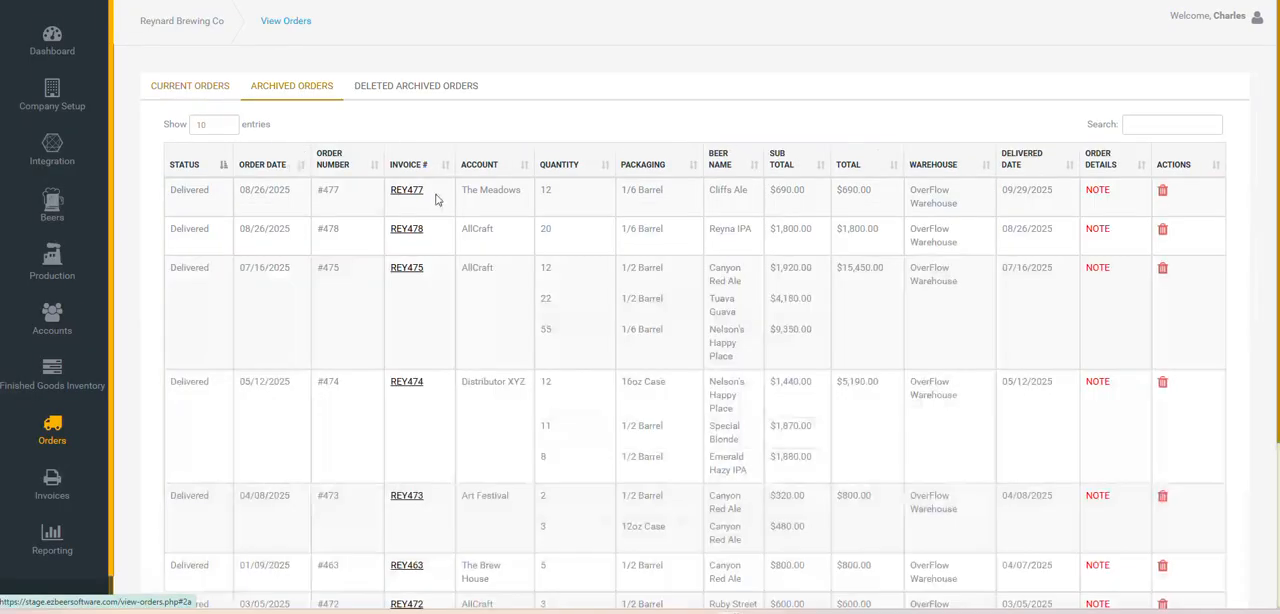
click(212, 86)
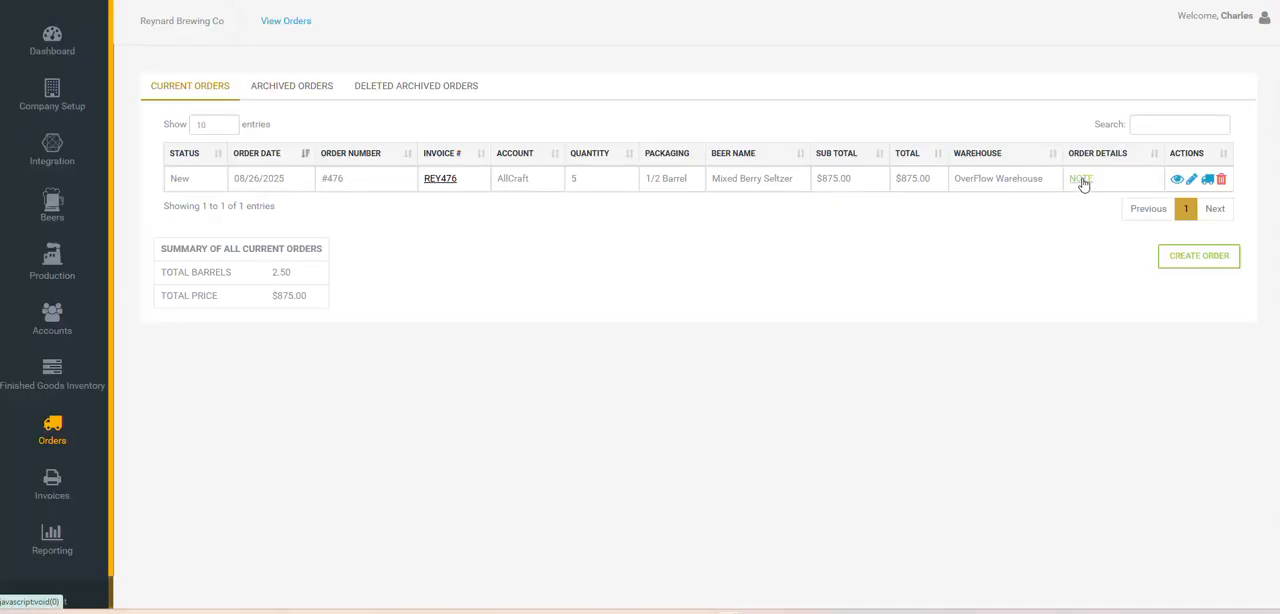
click(1082, 183)
drag(569, 82, 460, 80)
click(501, 86)
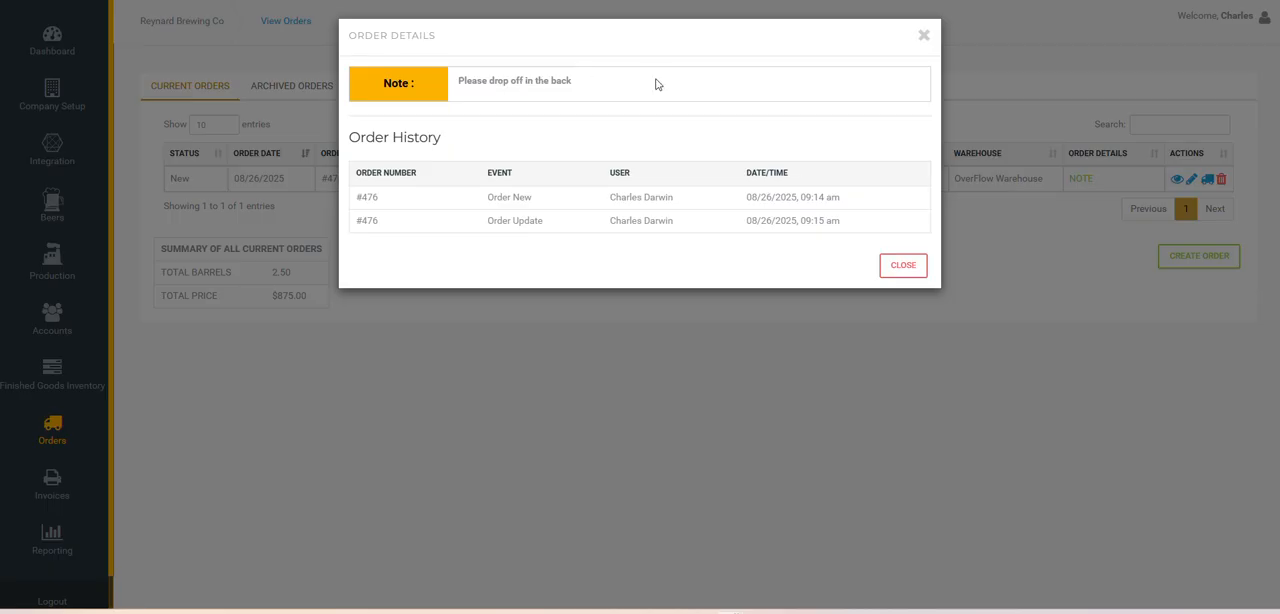
click(924, 37)
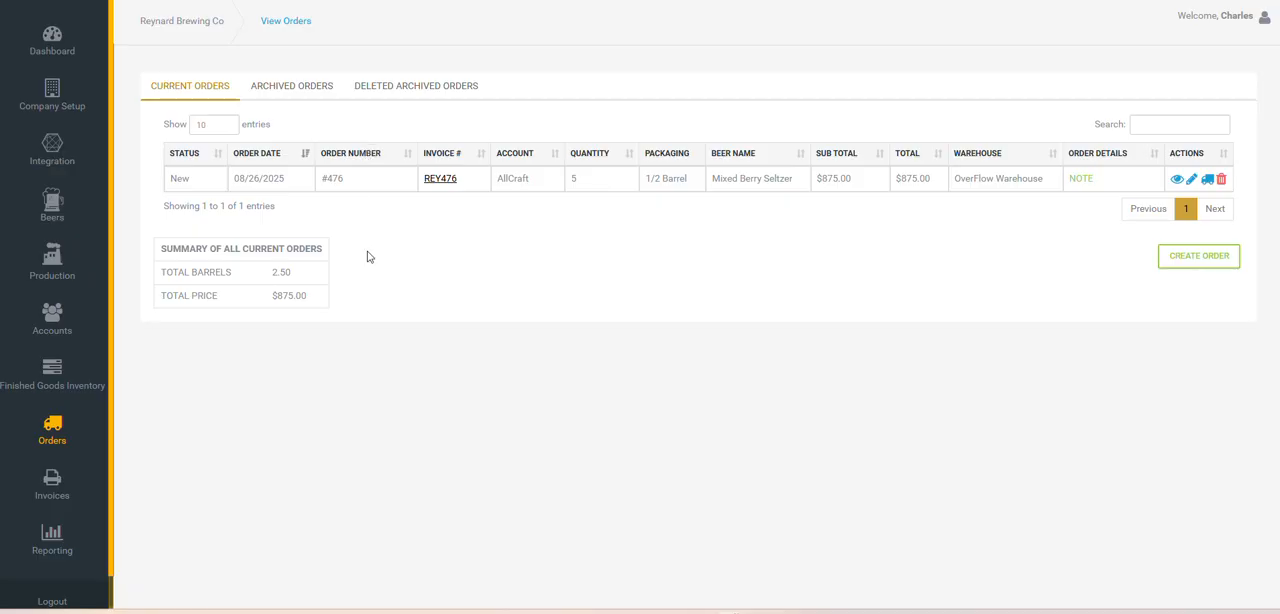
Open the invoices list and examine the entry for The Meadows
click(49, 492)
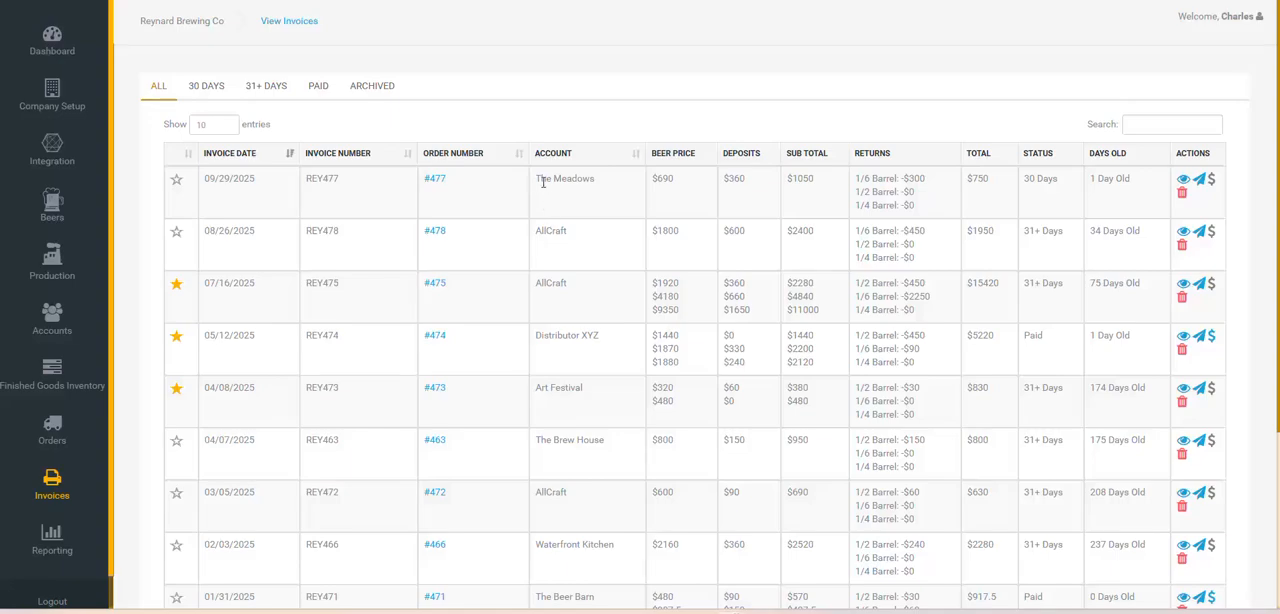
drag(536, 180, 584, 180)
click(580, 180)
View the orders report page, and open the Contact Support form with its message field ready for entry
click(52, 540)
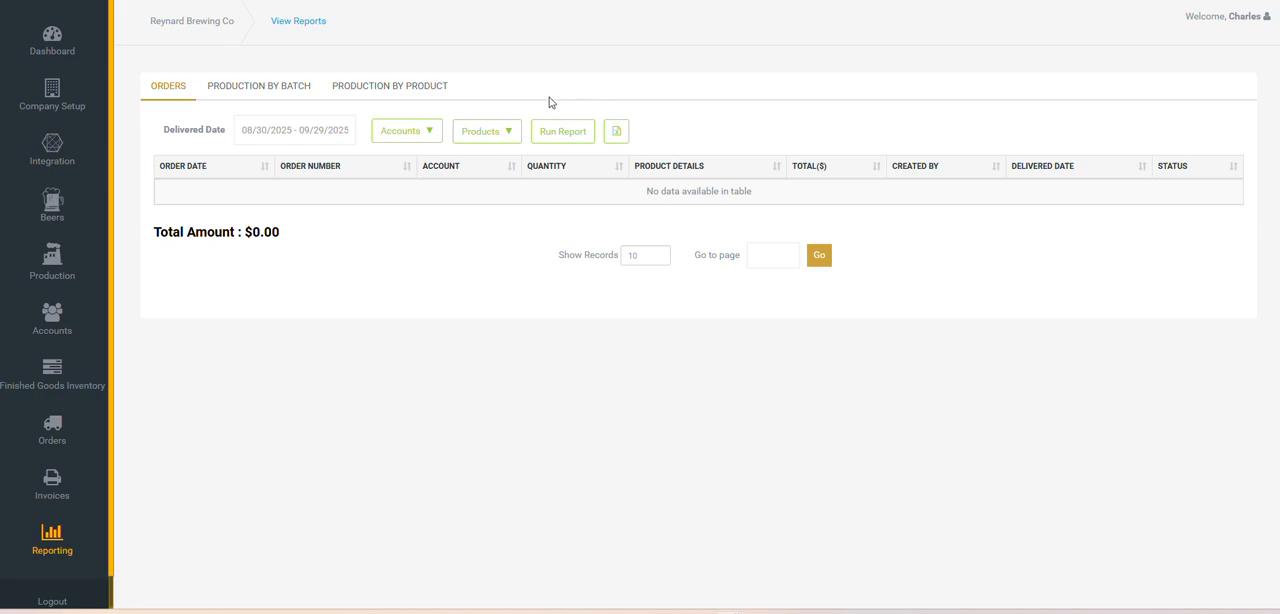
scroll(55, 390, down, 1)
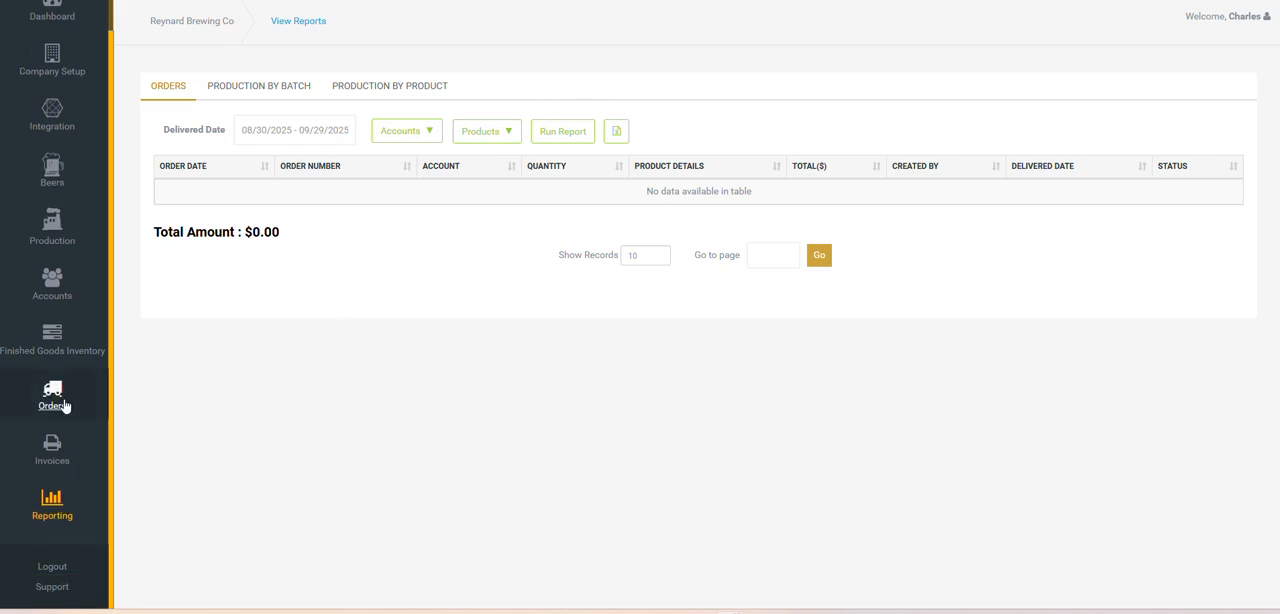
click(52, 588)
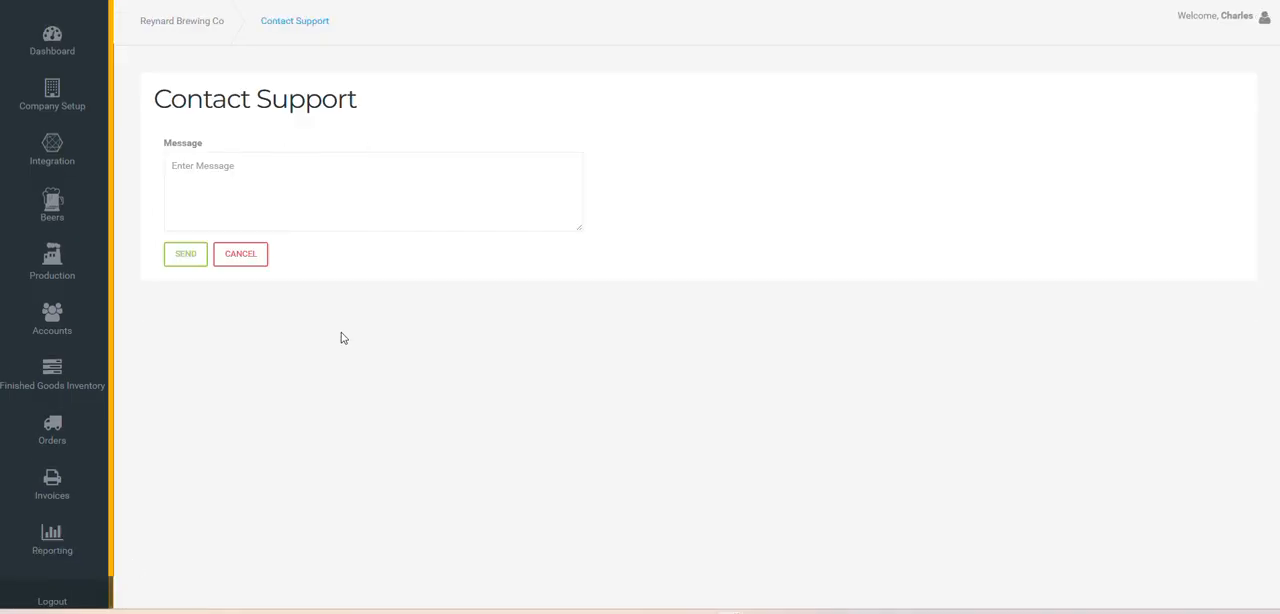
click(422, 168)
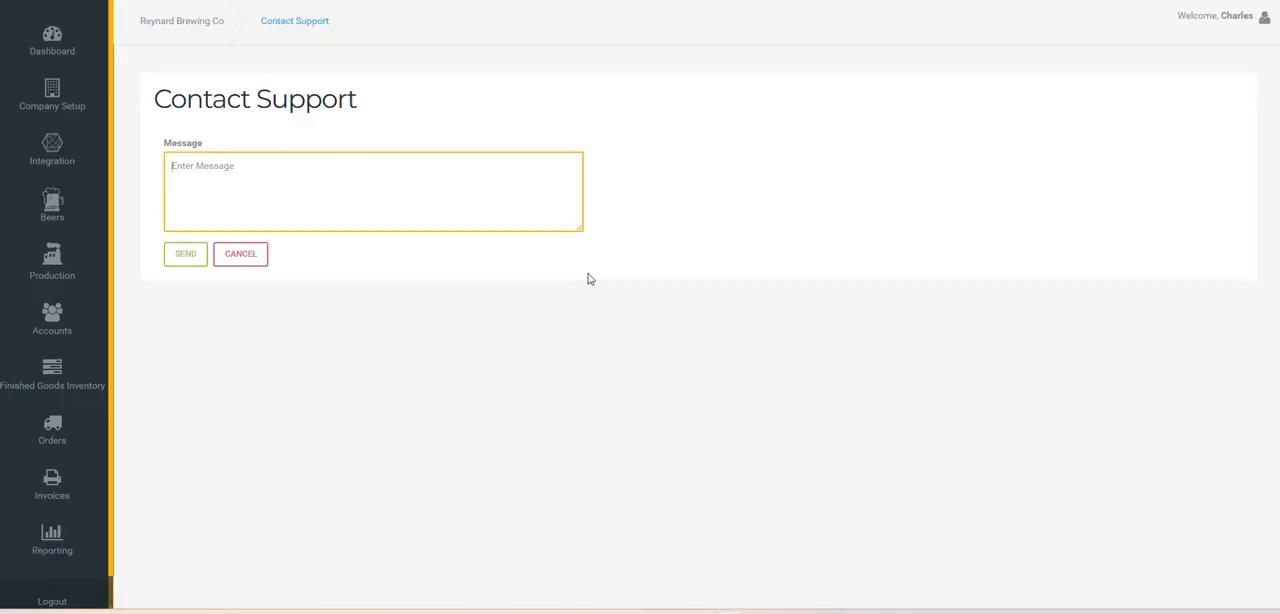